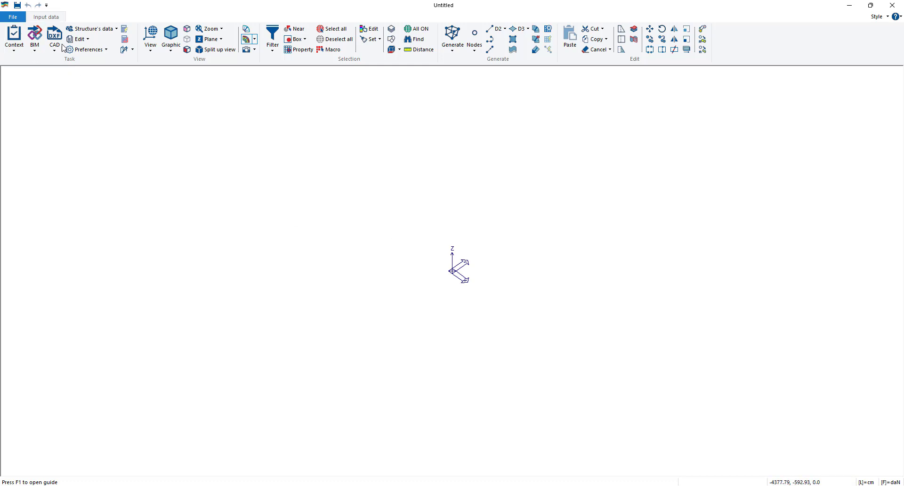
- Choose AllPlan_IFC2x3_esempio1.ifc from the Lezione4 - BIM folder as the IFC file for import
left_click(41, 50)
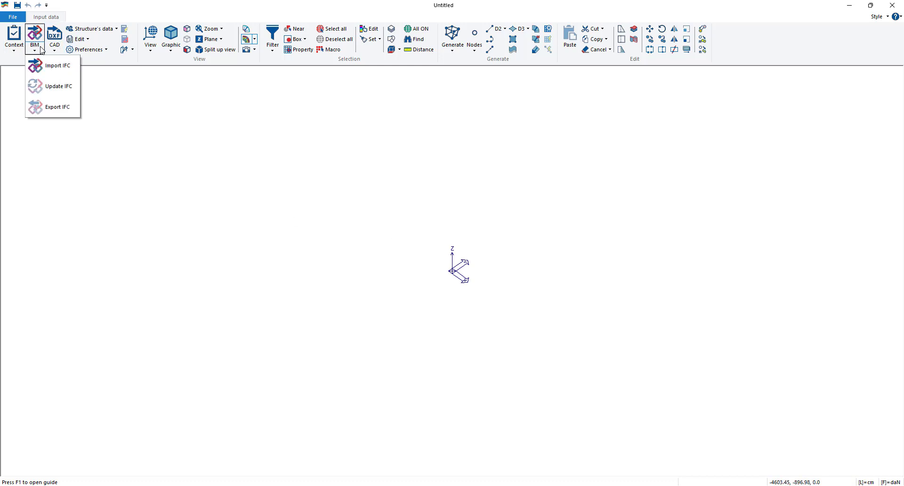
left_click(47, 65)
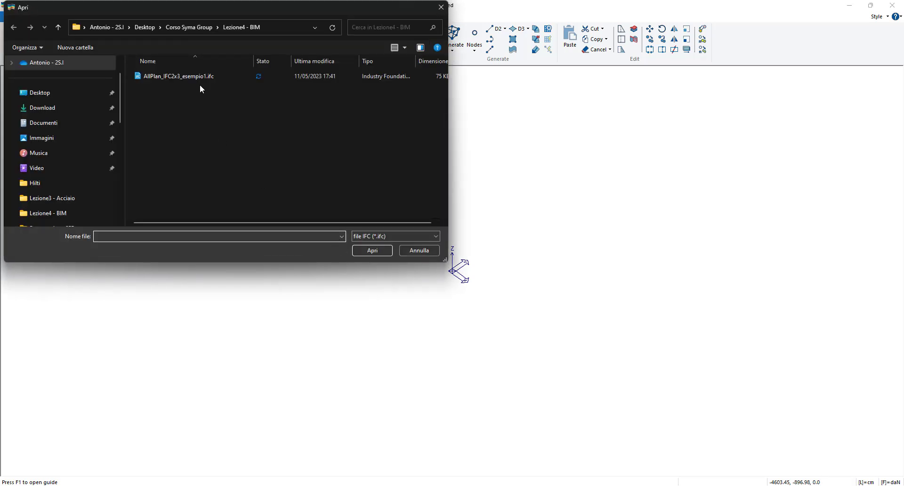
left_click_drag(185, 15, 245, 78)
left_click(237, 138)
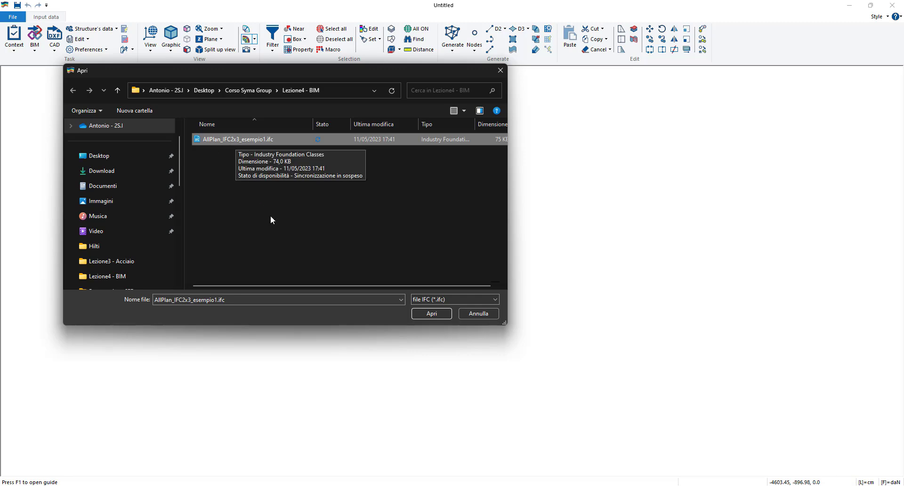
left_click(439, 314)
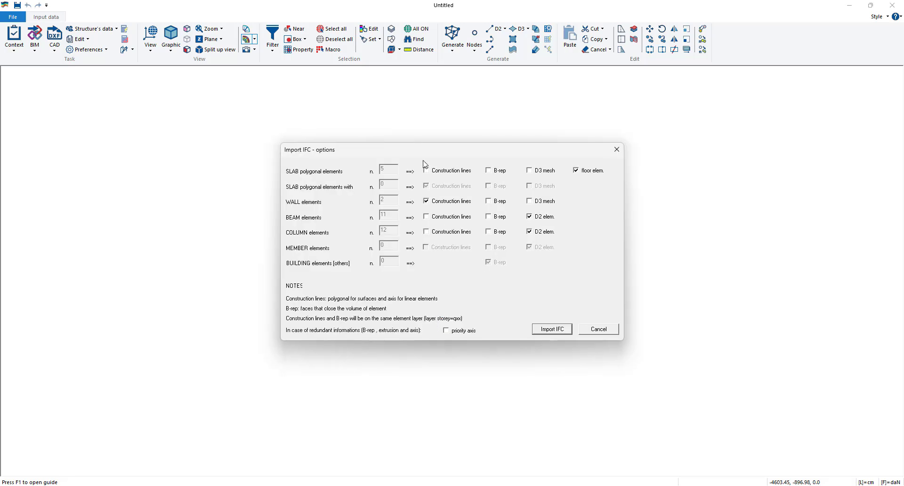
- Import the IFC model with slabs as floor elements, walls as construction lines, and beams and columns as D2 elements
left_click_drag(429, 150, 434, 152)
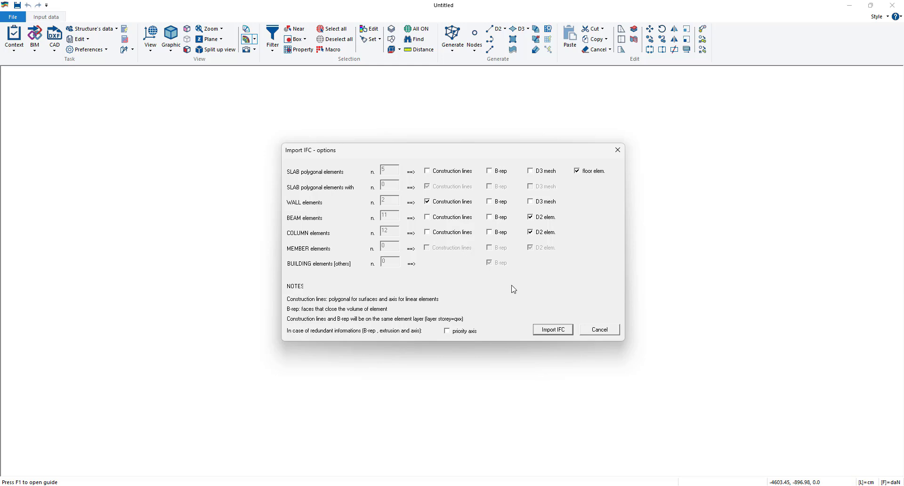
left_click(553, 329)
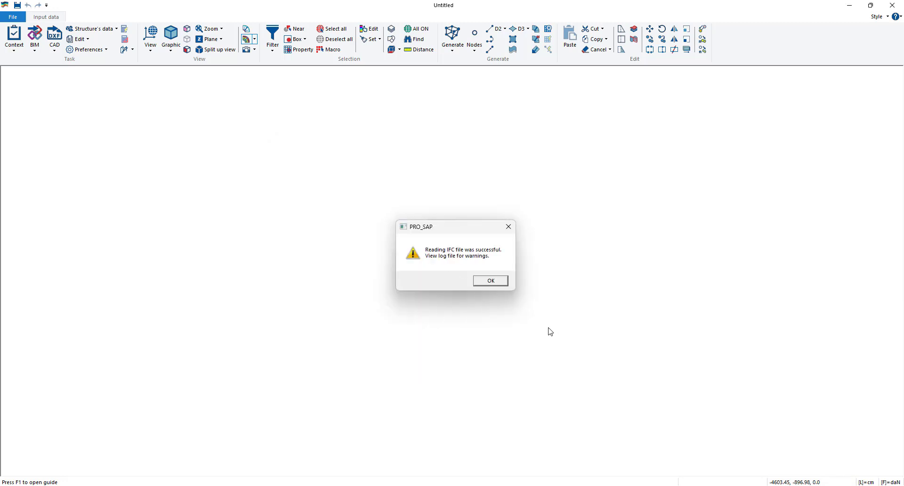
left_click_drag(456, 235, 488, 176)
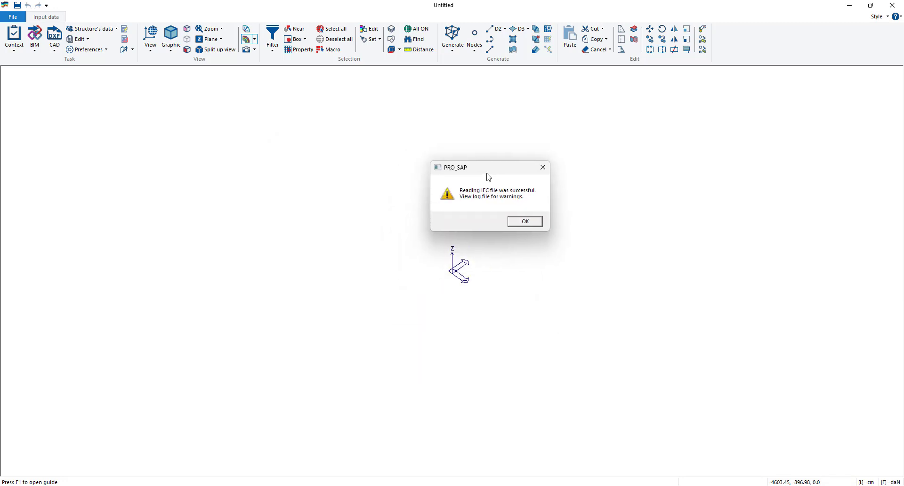
left_click(526, 224)
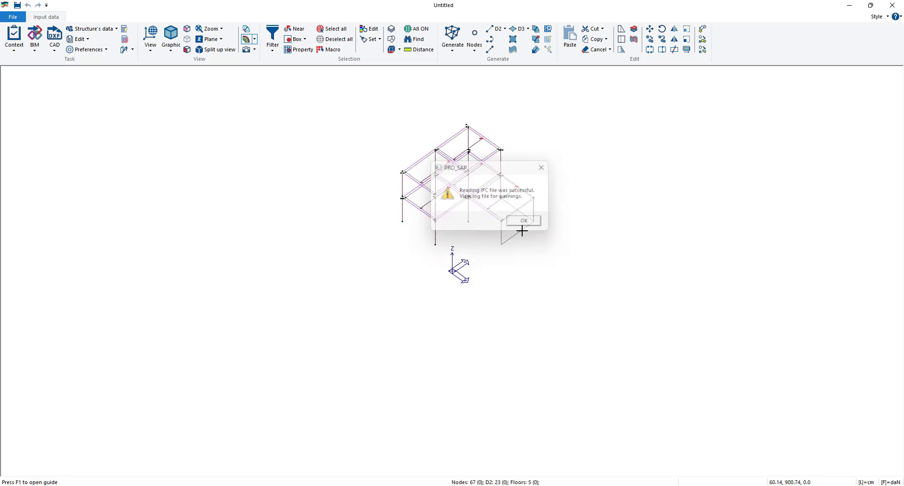
- Start the check of the structure's data on the imported frame, saving the project as Import Example
middle_click_drag(539, 252, 551, 246)
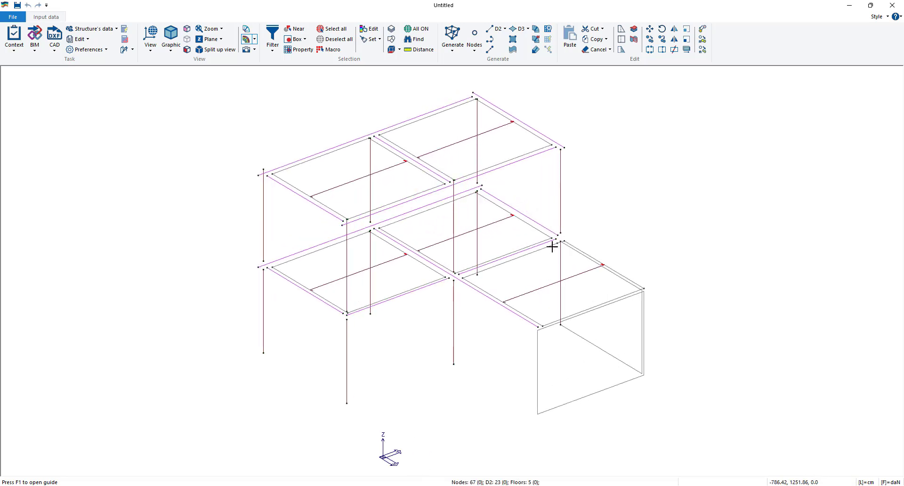
middle_click_drag(630, 225, 583, 241)
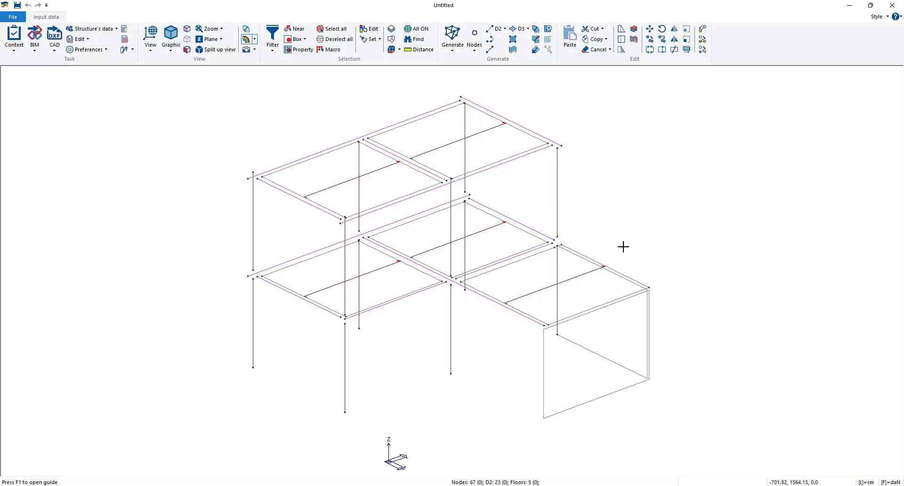
middle_click_drag(623, 246, 605, 244)
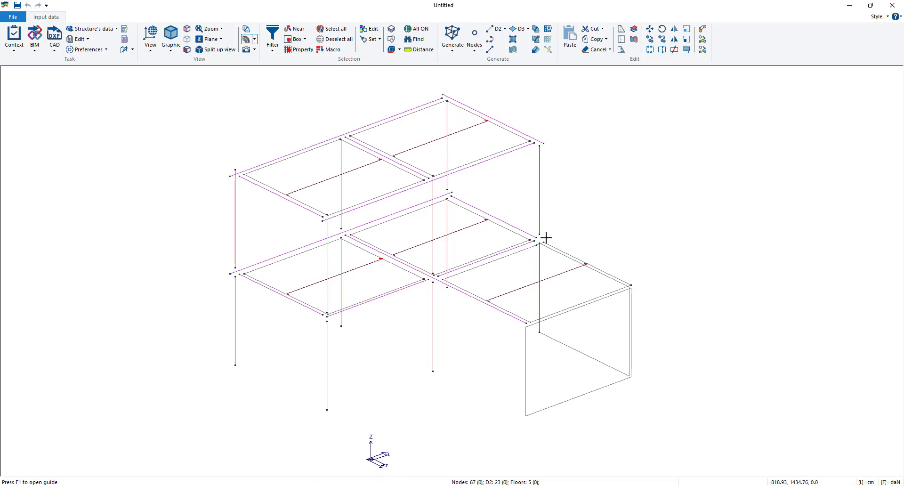
left_click(10, 47)
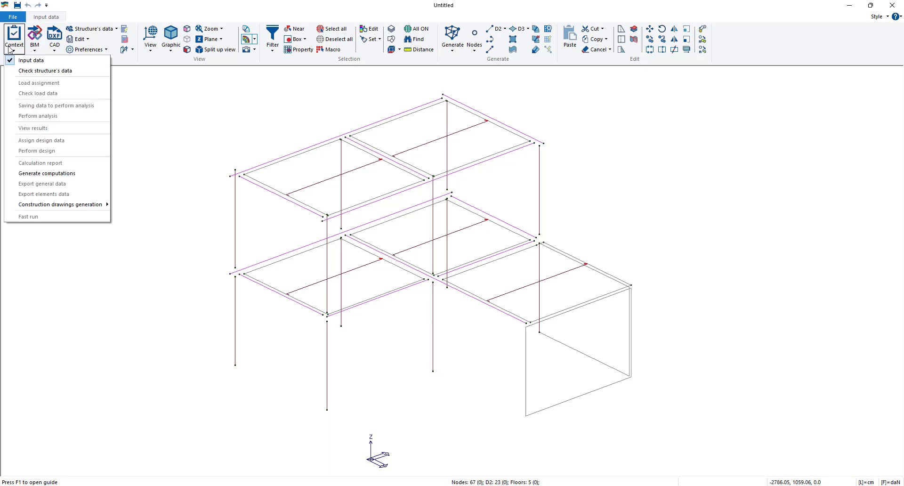
left_click(37, 74)
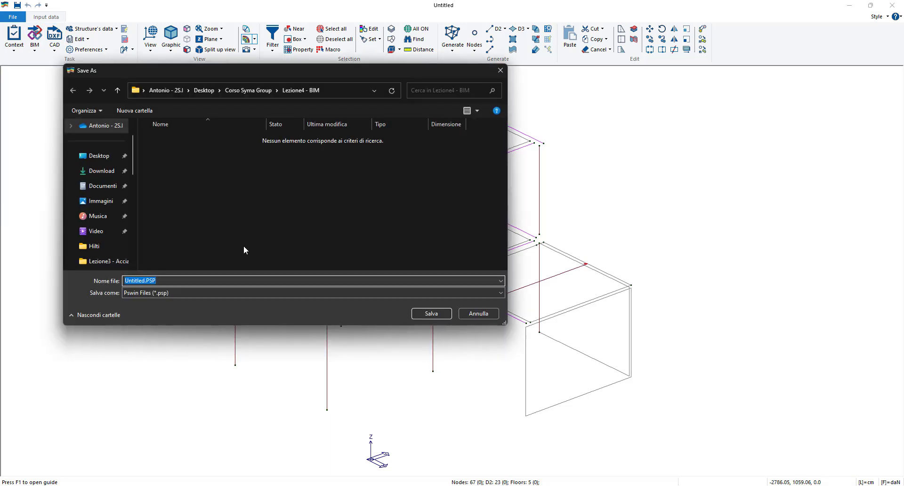
type("Import Example")
left_click(430, 314)
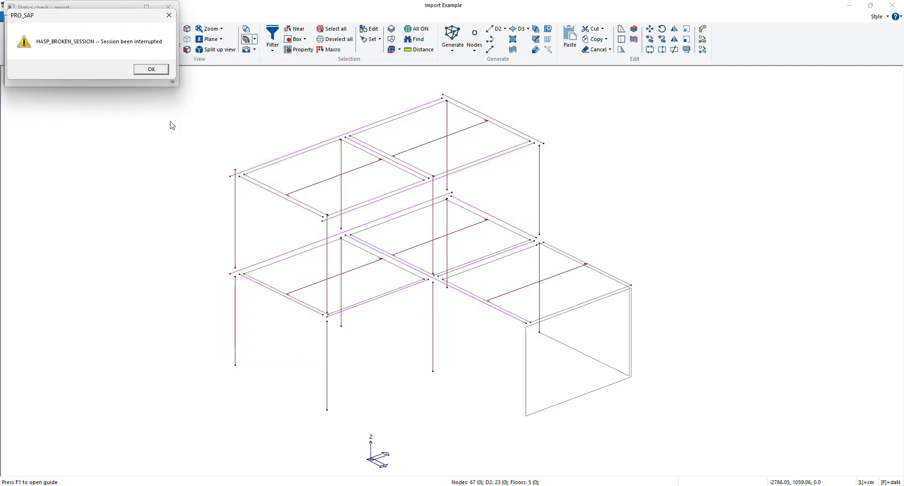
- Complete the structure check with the potentially unstable elements selected, and clear that selection
left_click(136, 67)
left_click(144, 69)
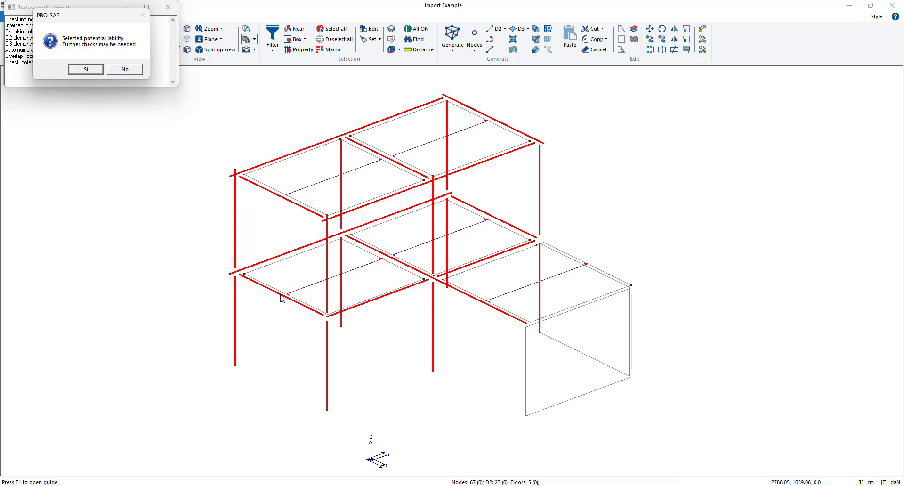
mouse_move(96, 19)
left_mouse_down()
mouse_move(403, 95)
mouse_move(297, 107)
left_mouse_up()
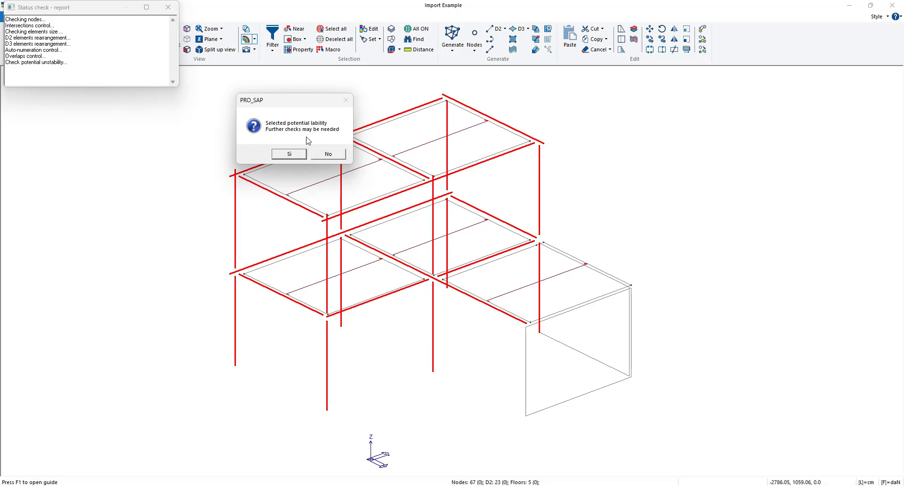
left_click(289, 153)
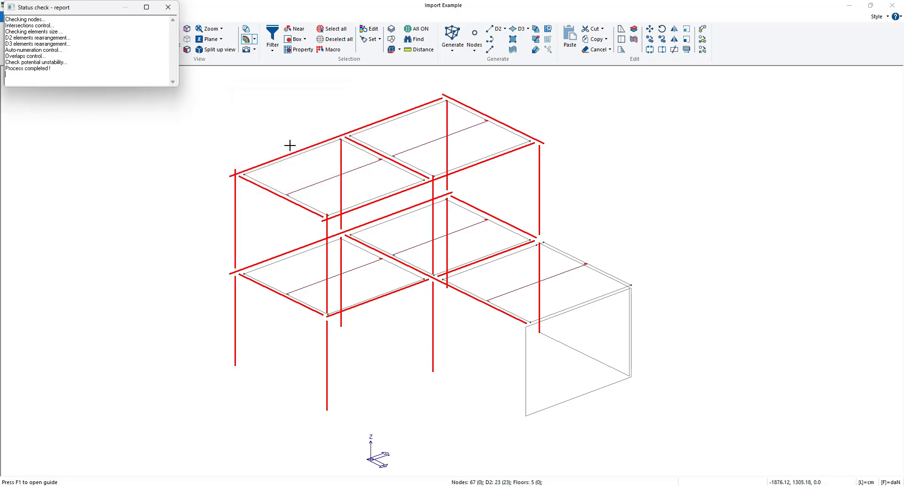
left_click(168, 7)
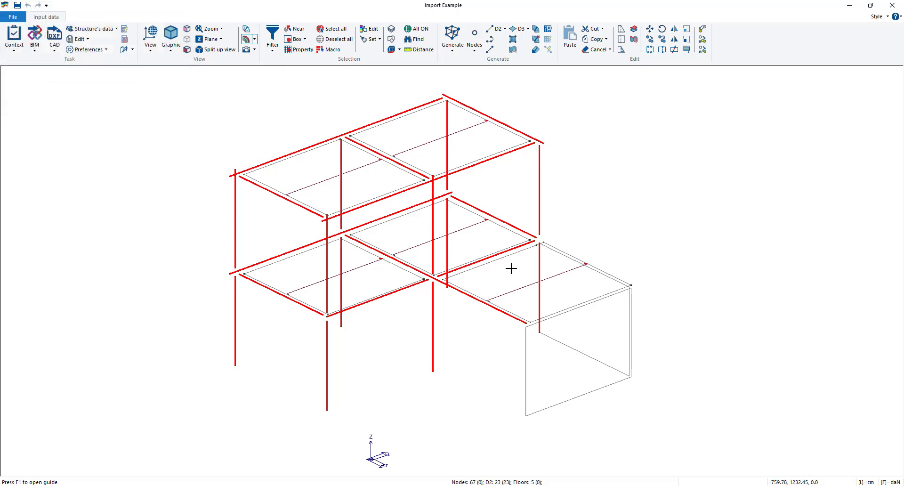
key("Escape")
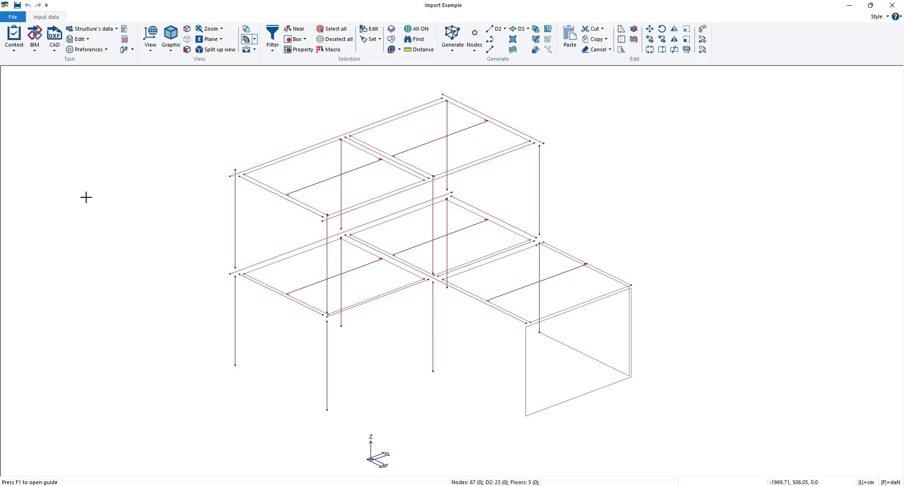
- Open the Help for BIM tool for the static scheme and place its dialog clear of the model
left_click(79, 39)
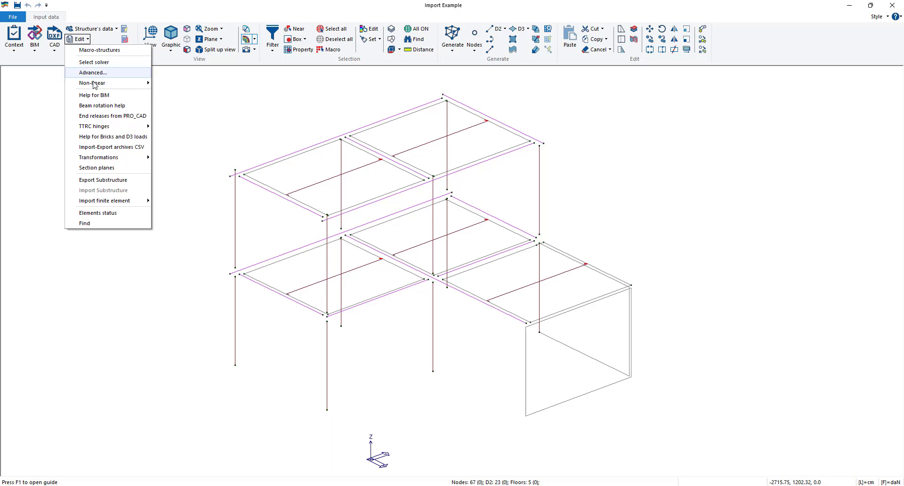
left_click(94, 95)
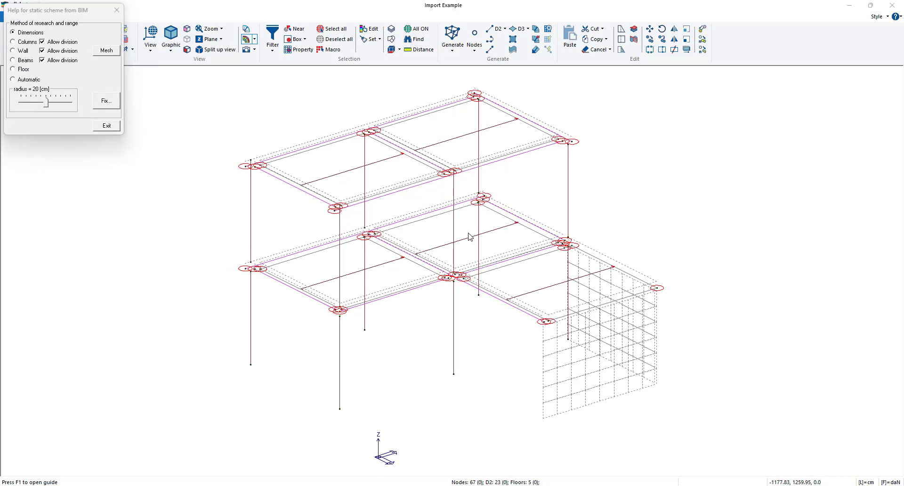
left_click(62, 15)
left_click_drag(61, 14, 130, 119)
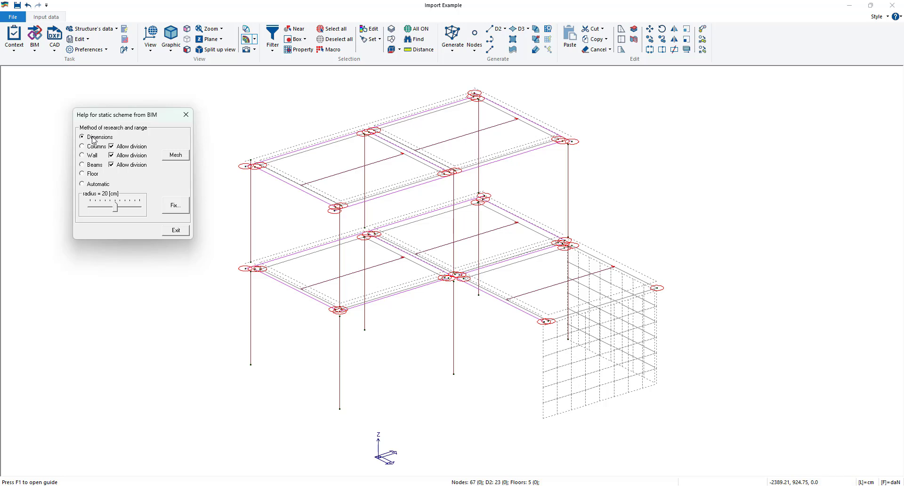
- Set the search method to Columns and the search radius to 40 cm
left_click(100, 150)
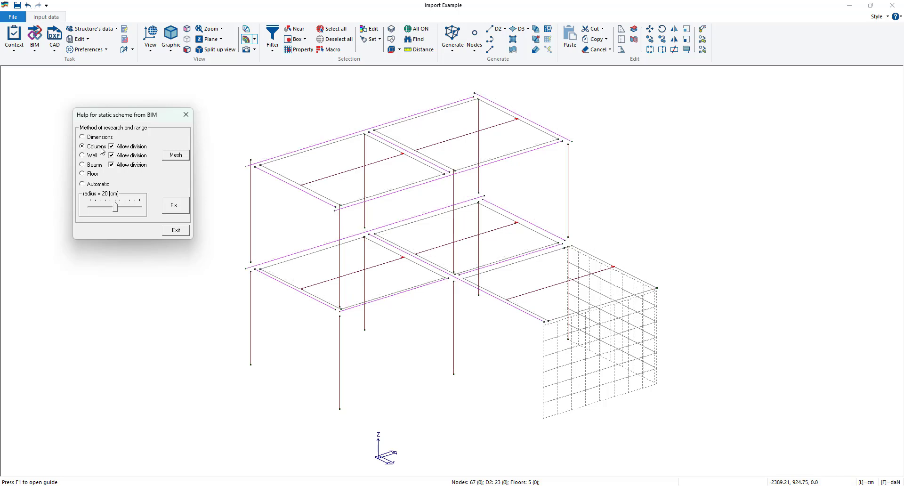
left_click_drag(117, 210, 156, 210)
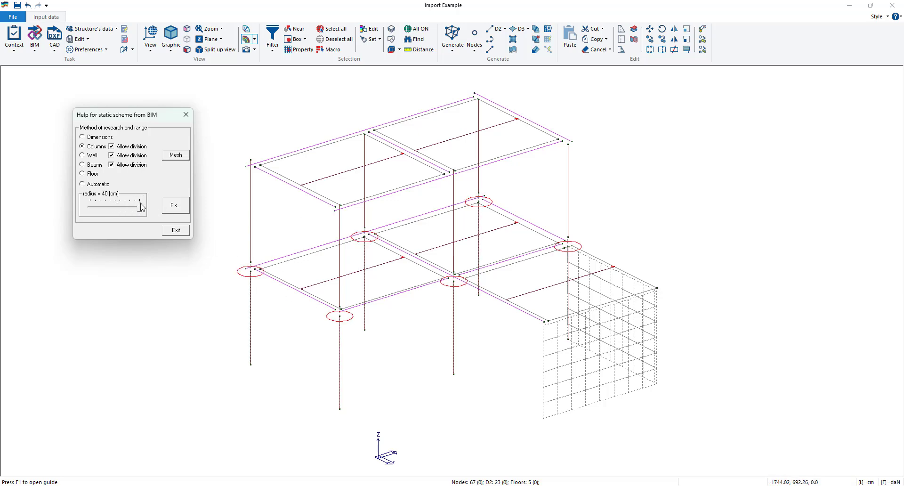
left_click_drag(141, 211, 116, 212)
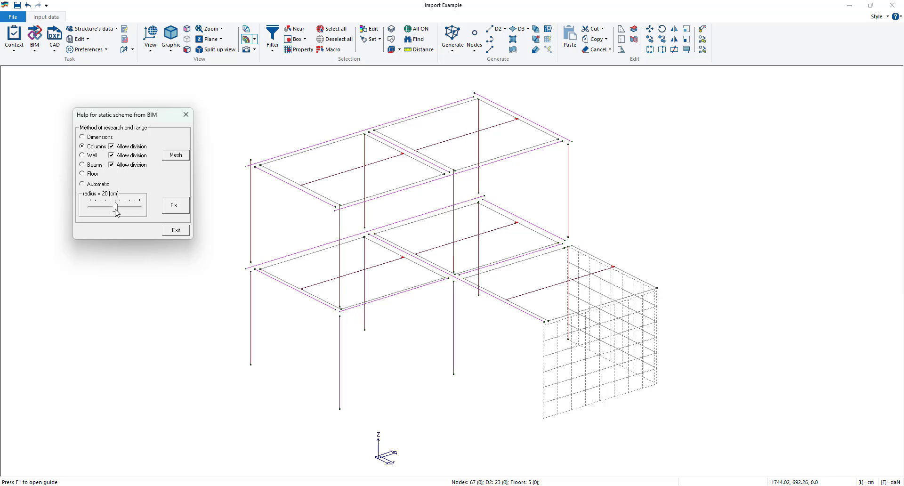
left_click_drag(117, 213, 143, 215)
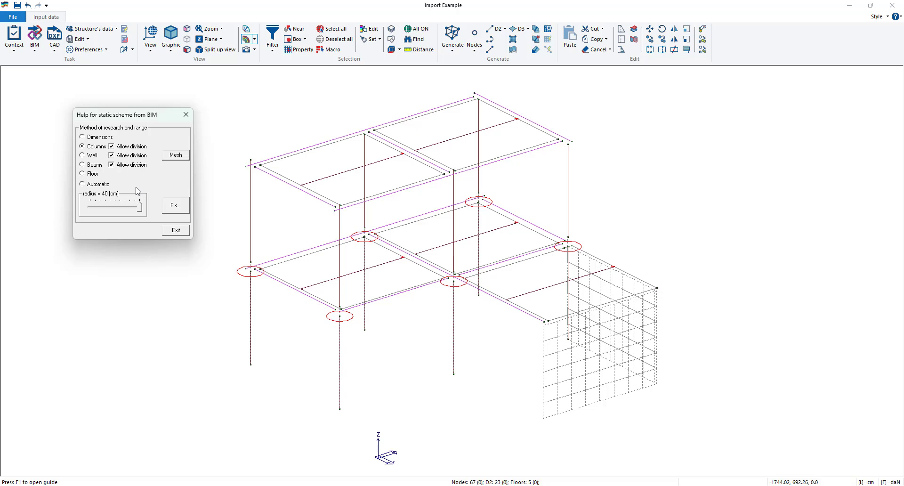
- Examine which nodes fall within the search circles for the Columns, Wall, Beams and Floor methods
left_click(92, 155)
left_click(93, 145)
scroll(248, 273, "up", 2)
scroll(249, 274, "up", 2)
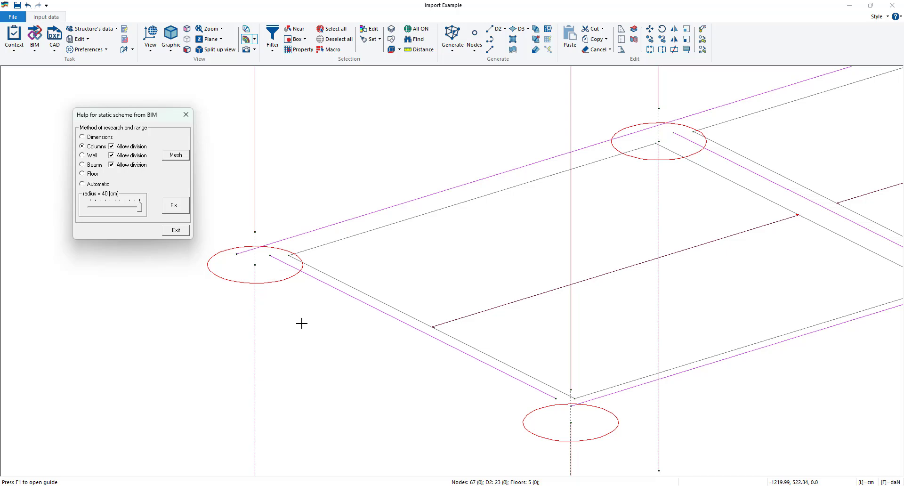
scroll(299, 323, "down", 5)
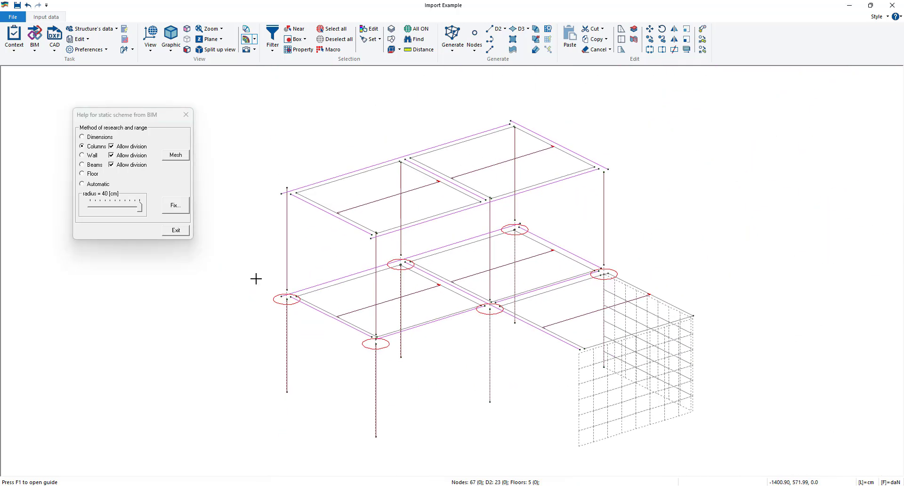
left_click(84, 156)
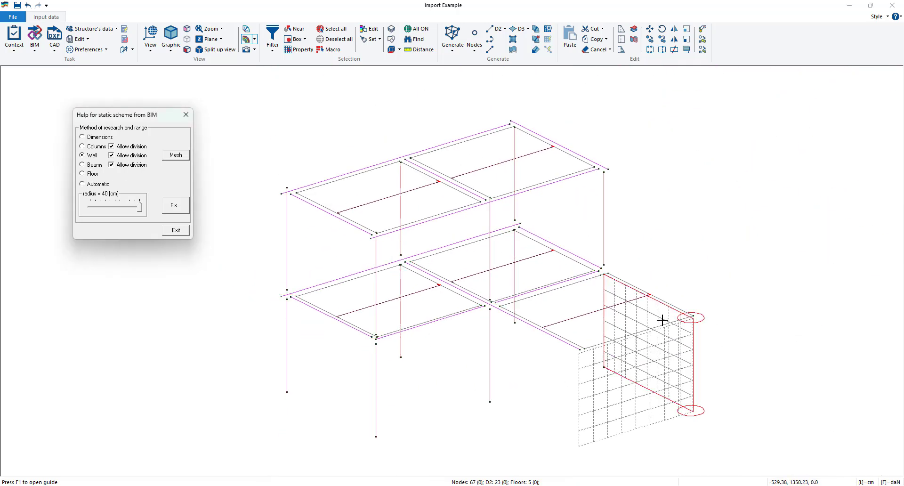
left_click(90, 165)
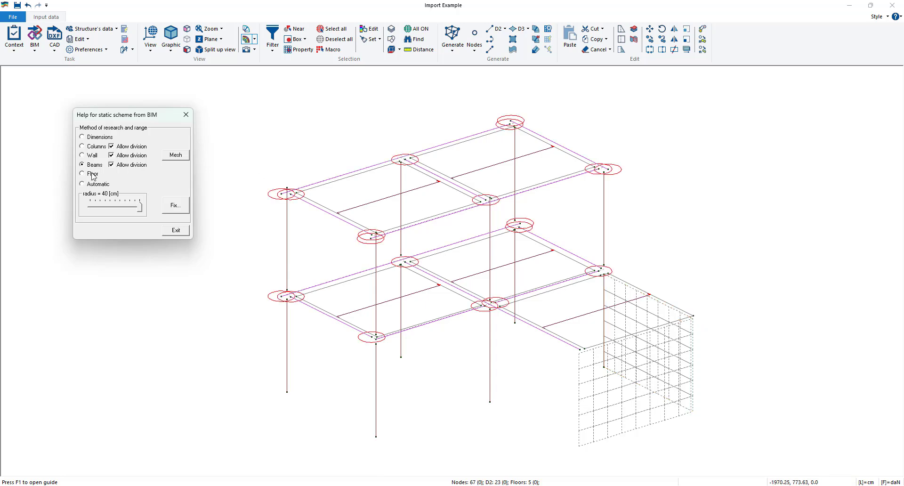
left_click(92, 174)
- Preview the Automatic search method and examine its overlapping search circles at the beam-column joints
left_click(89, 187)
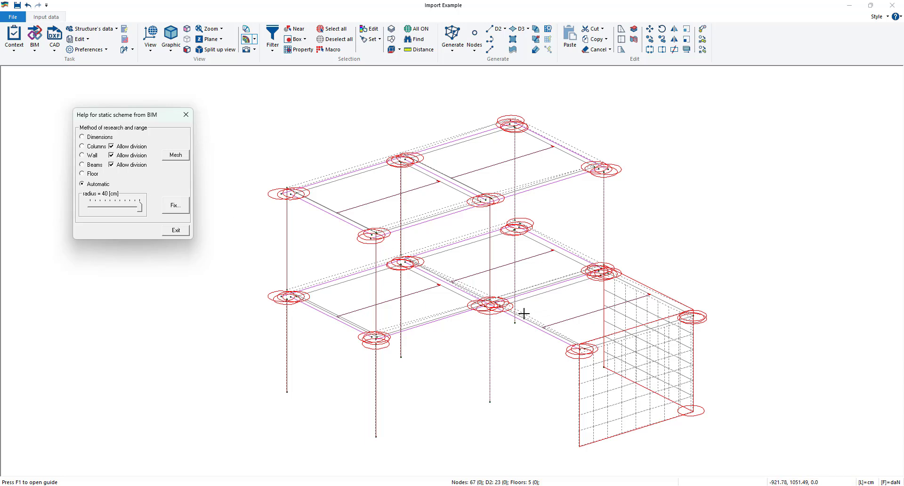
scroll(524, 313, "up", 4)
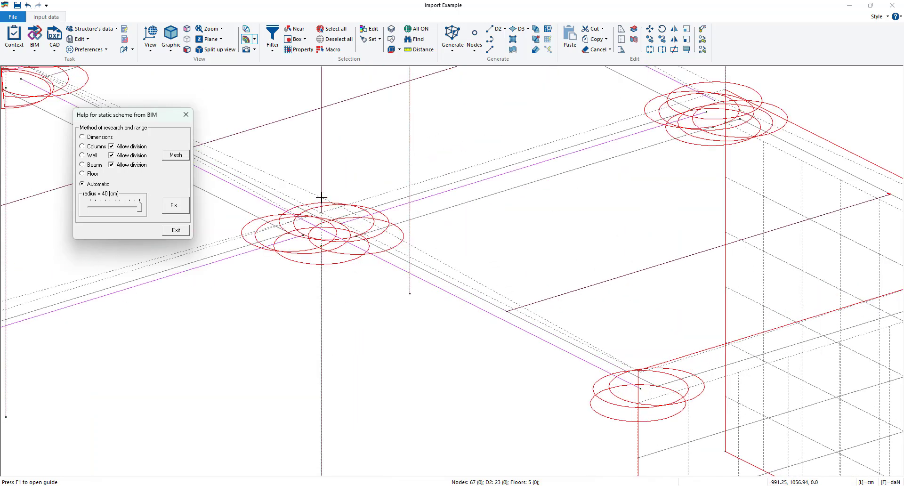
scroll(322, 208, "up", 3)
scroll(408, 231, "down", 6)
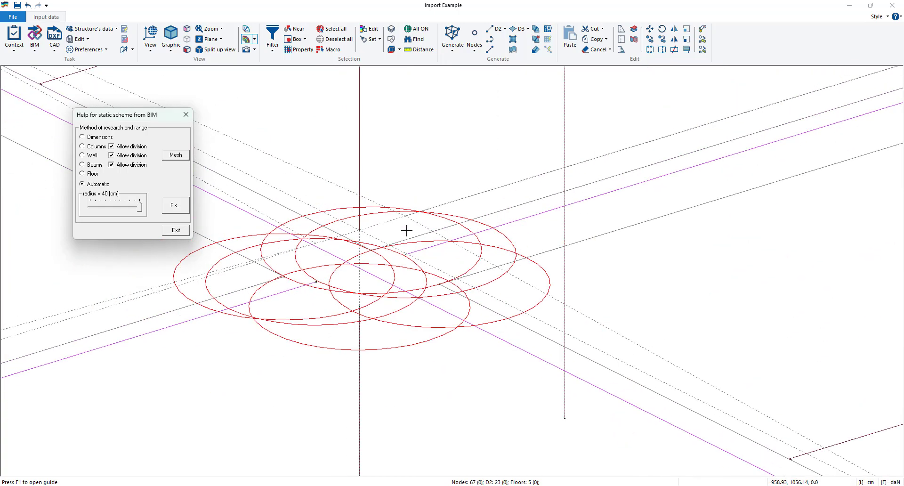
middle_click_drag(432, 235, 520, 259)
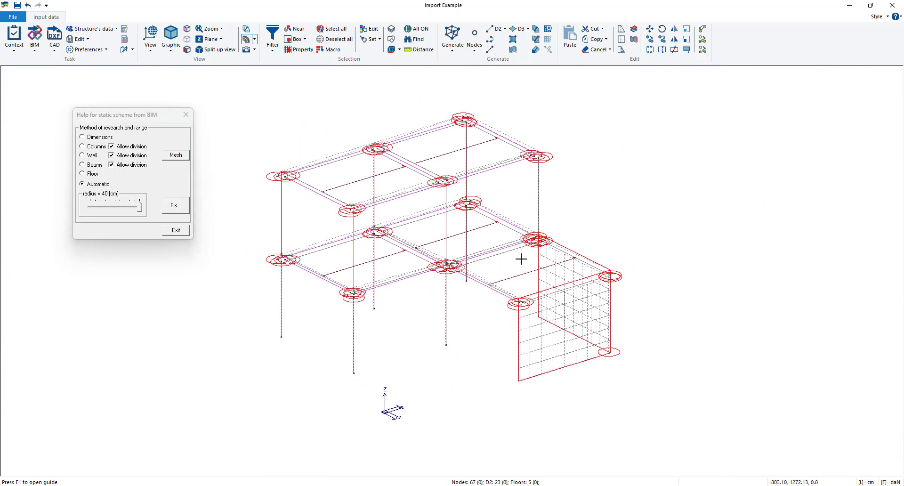
- Fix the model with the Dimensions method at a 40 cm radius, allowing division of columns, walls and beams
left_click(109, 139)
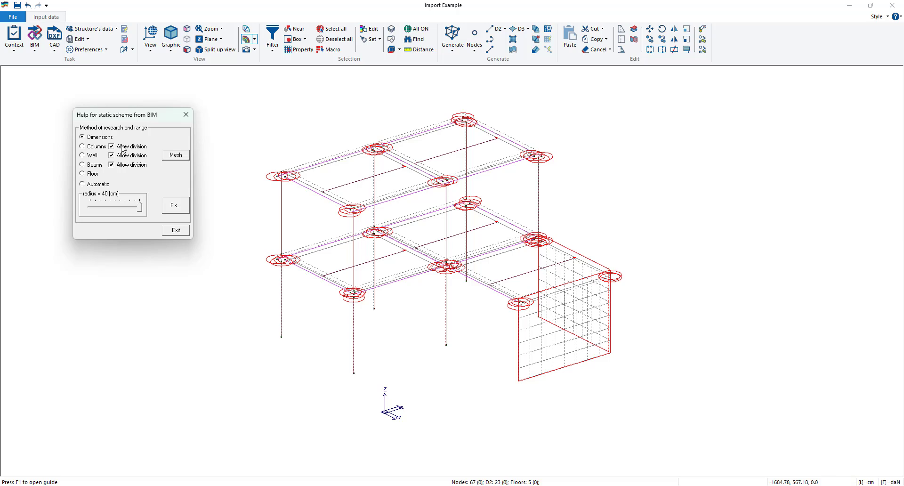
left_click(112, 146)
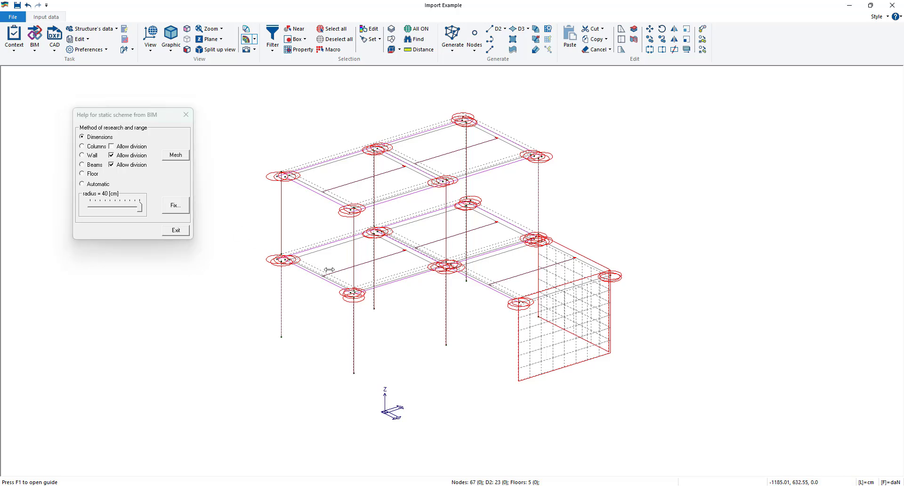
middle_click_drag(331, 269, 339, 268)
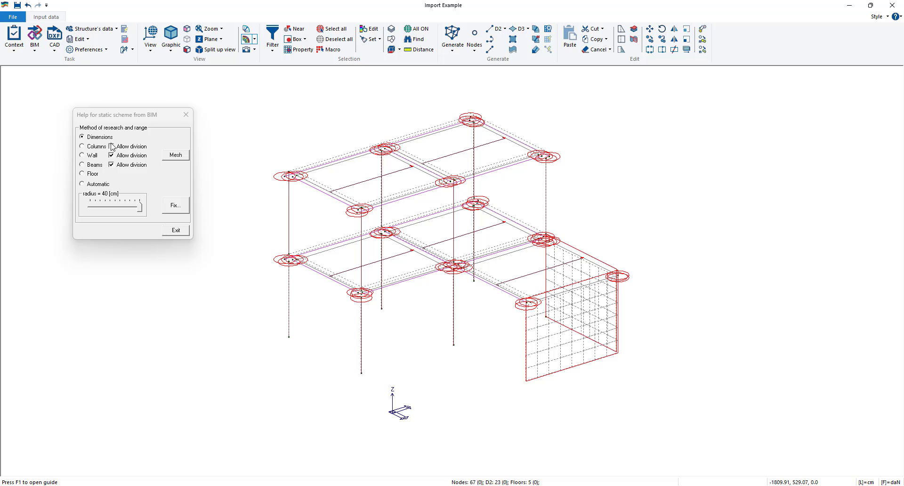
left_click(177, 207)
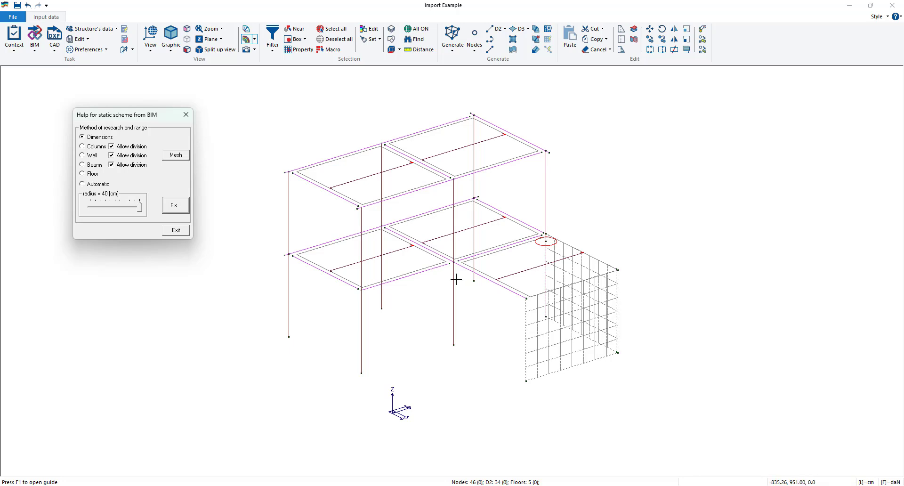
- Examine the node still circled where the column meets the wall, and close the Help for BIM dialog
scroll(545, 242, "up", 5)
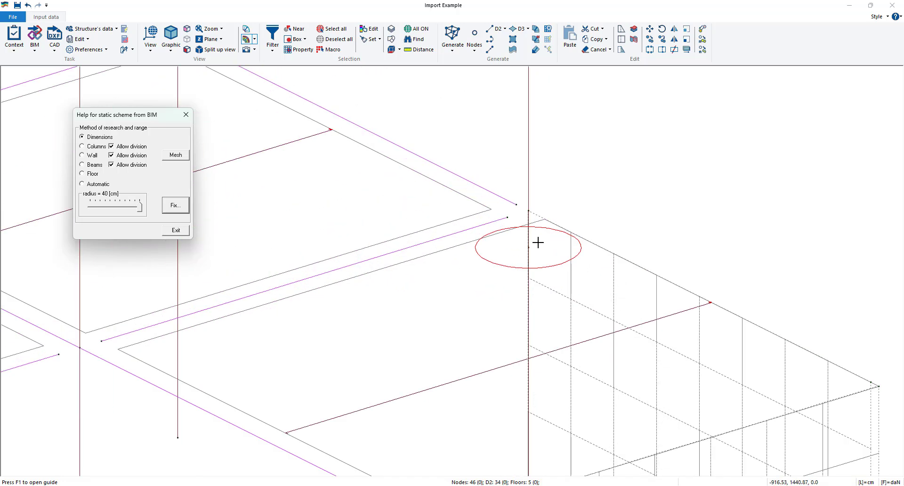
scroll(530, 247, "up", 5)
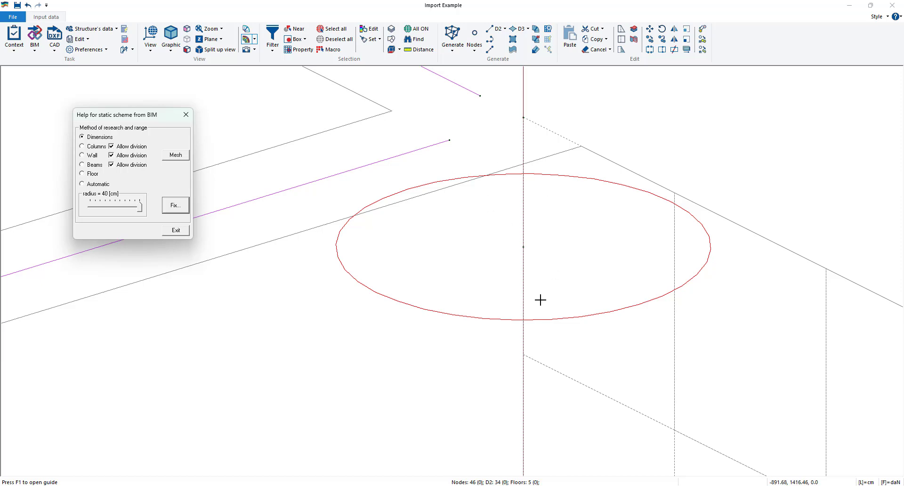
scroll(509, 289, "down", 1)
scroll(508, 289, "down", 5)
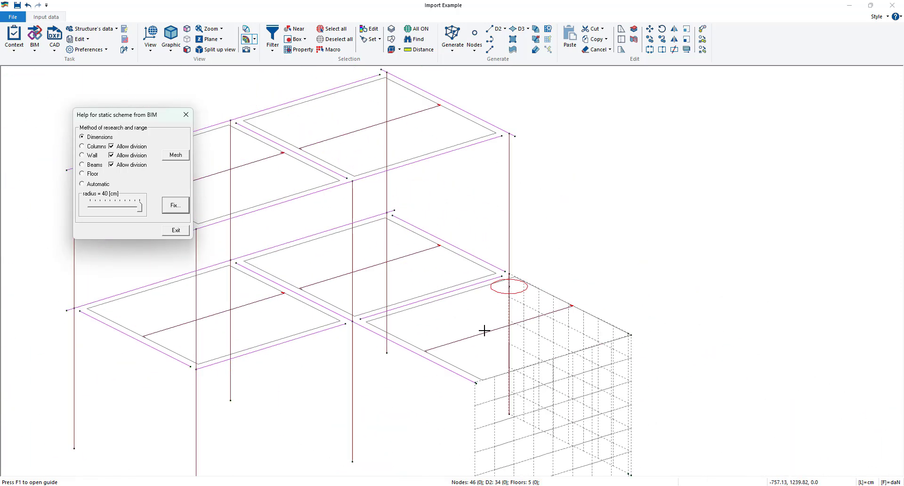
middle_click_drag(488, 330, 476, 256)
scroll(490, 273, "up", 2)
scroll(476, 256, "down", 2)
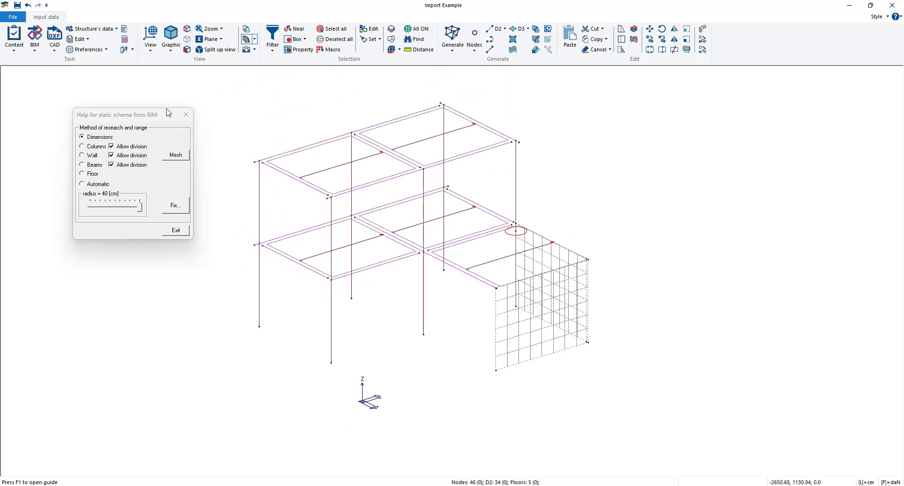
left_click(186, 114)
- Delete the short column segment between the two nodes at the column-to-wall joint
scroll(510, 238, "up", 6)
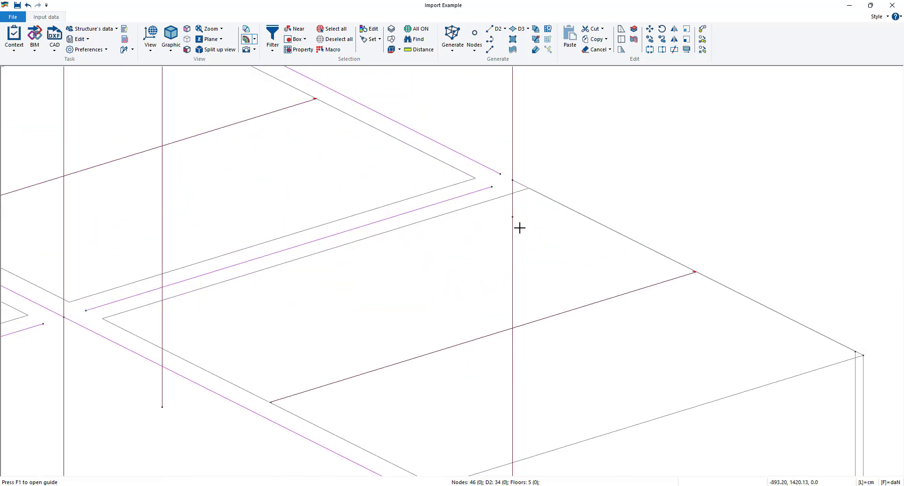
scroll(518, 207, "up", 2)
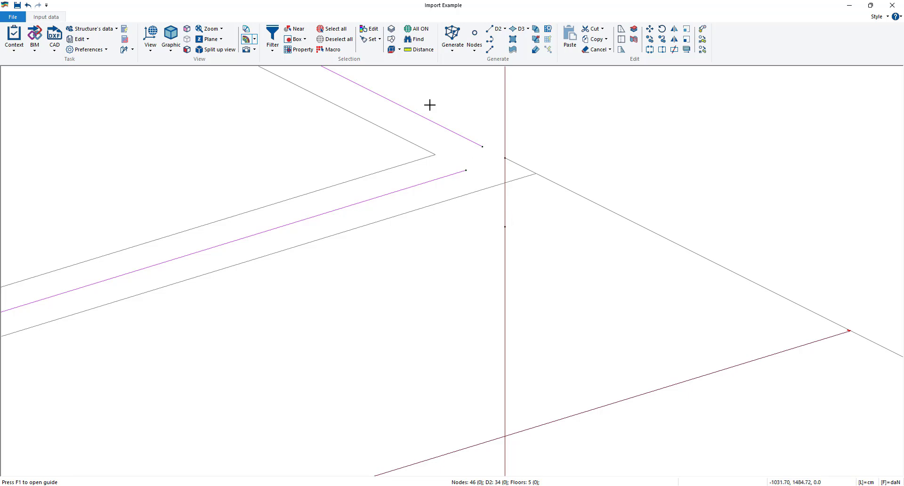
left_click(295, 29)
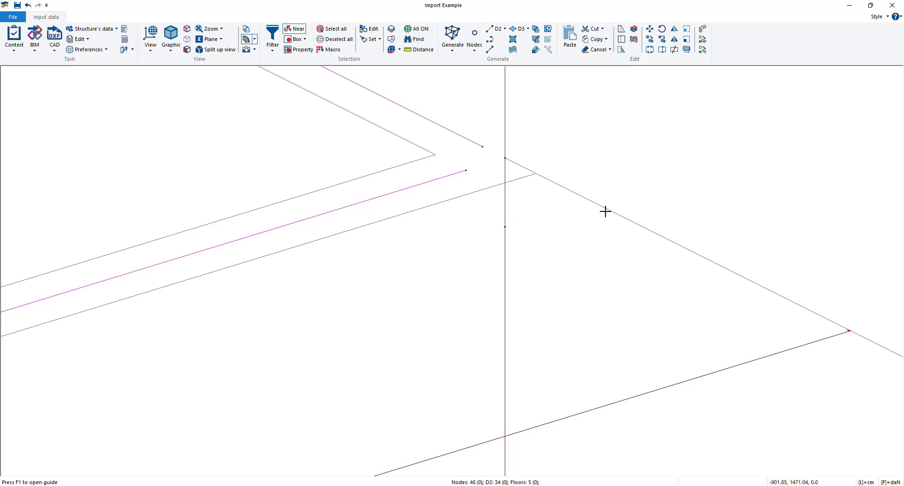
left_click(505, 193)
scroll(504, 256, "down", 2)
scroll(504, 256, "down", 3)
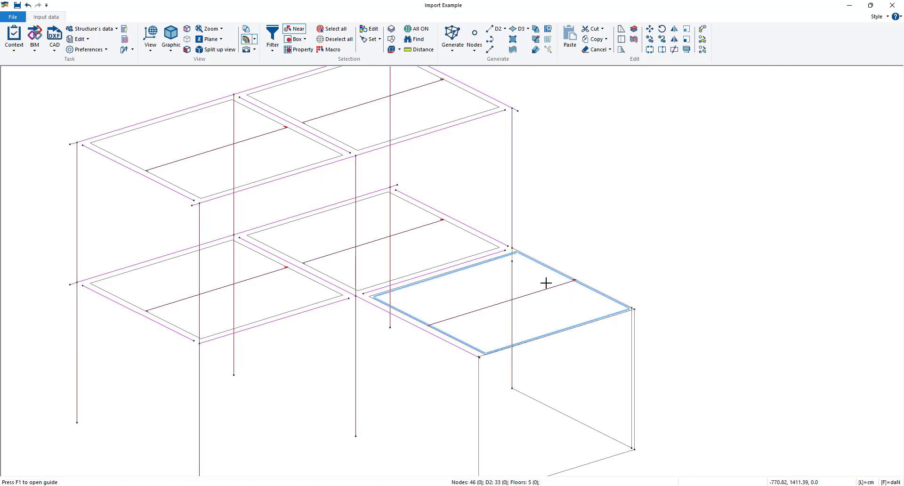
- Hide the floor elements to expose the beam, column and wall nodes at the joint
scroll(513, 253, "up", 5)
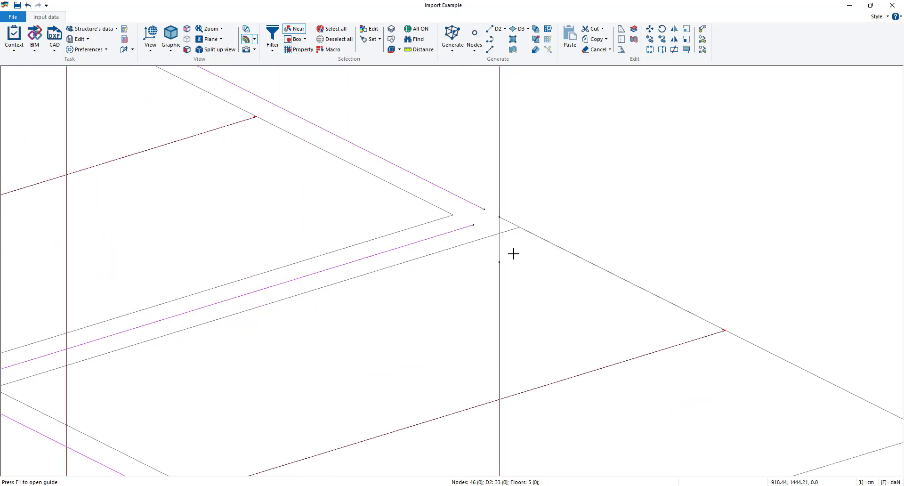
left_click(246, 39)
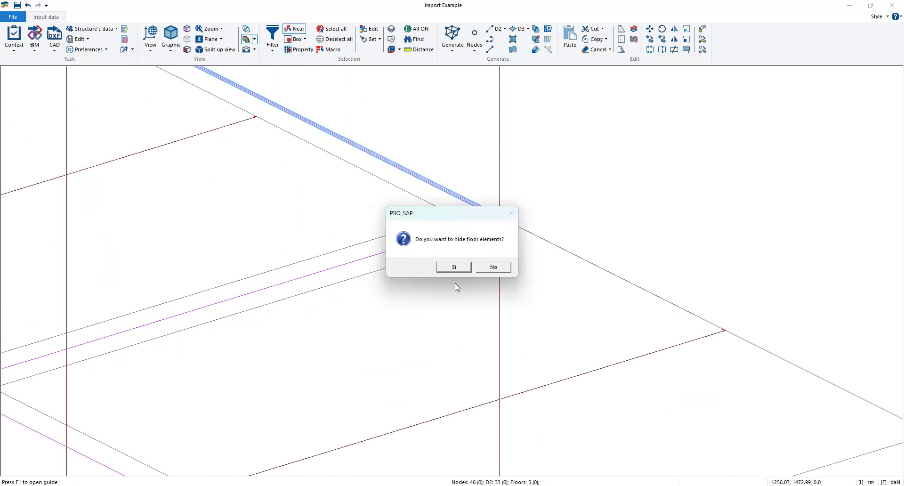
left_click(454, 267)
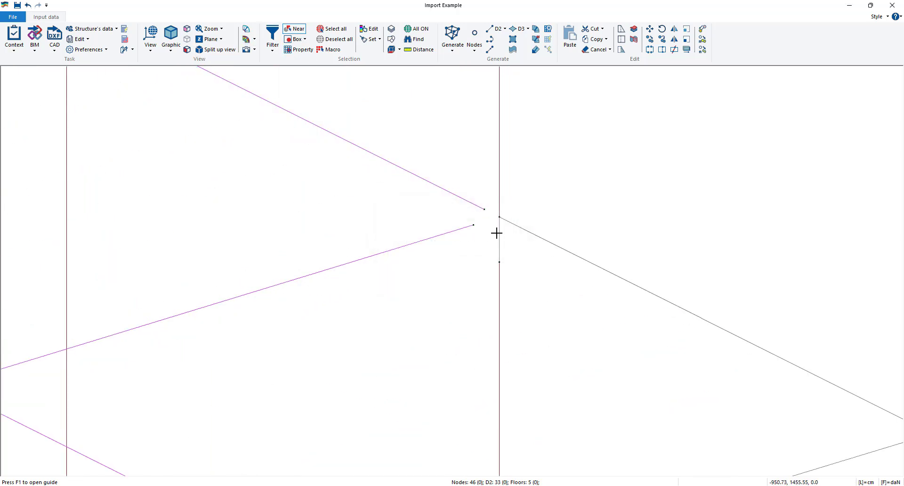
scroll(490, 251, "up", 3)
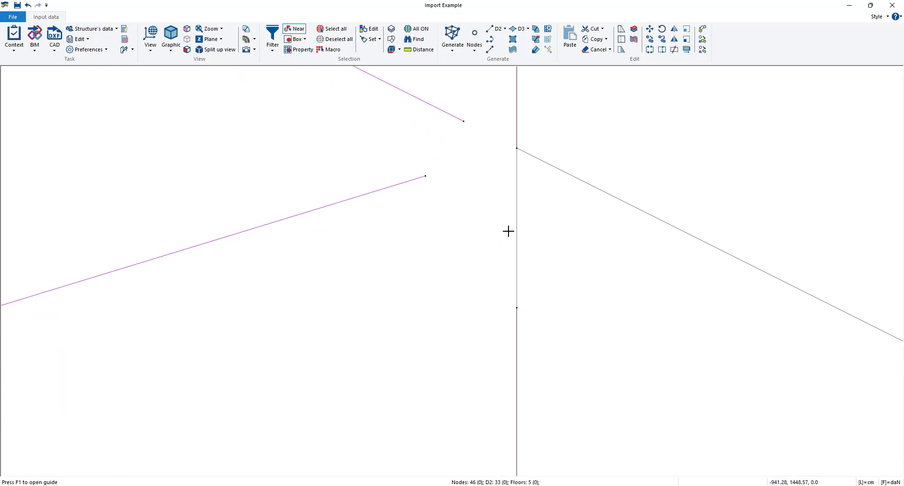
scroll(415, 236, "down", 3)
scroll(483, 244, "down", 4)
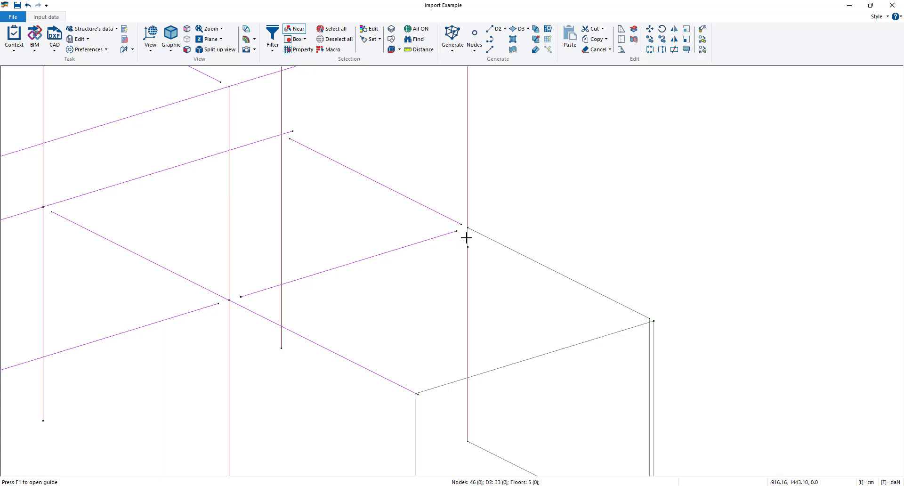
scroll(452, 237, "up", 2)
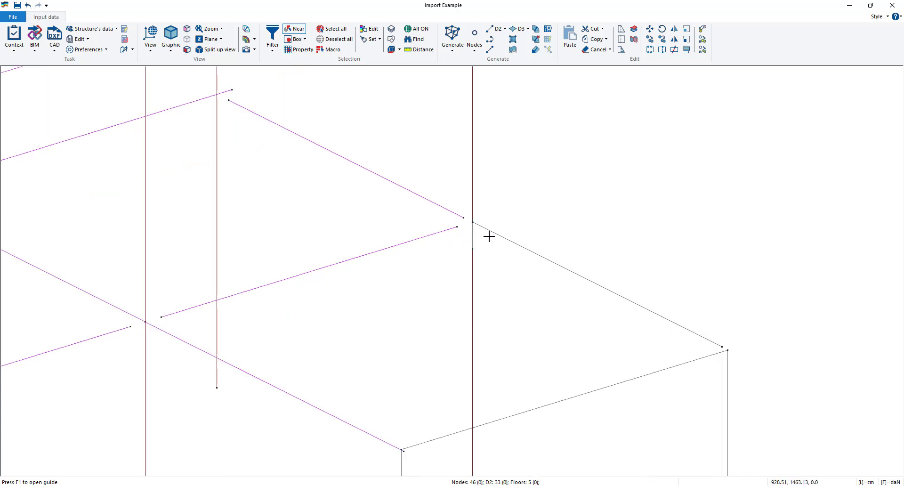
scroll(488, 236, "down", 1)
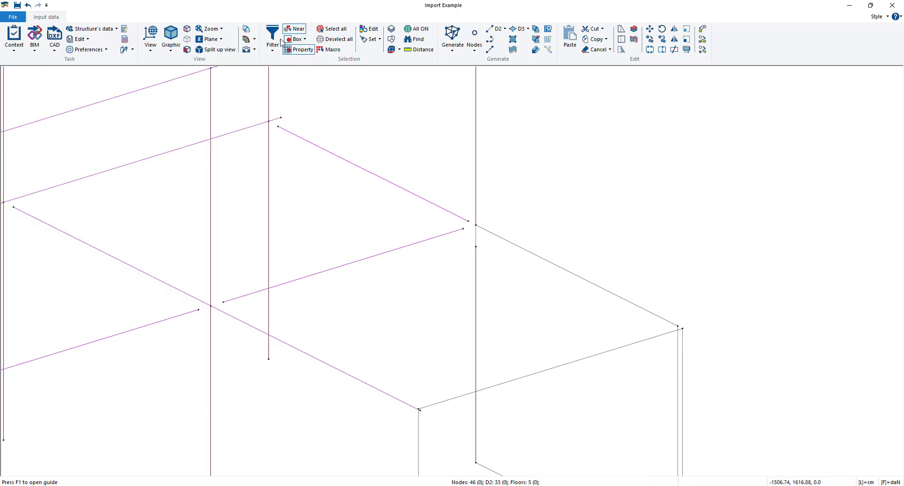
- Stretch the lower column's top node up to the wall corner node at z = 330 cm
left_click(476, 247)
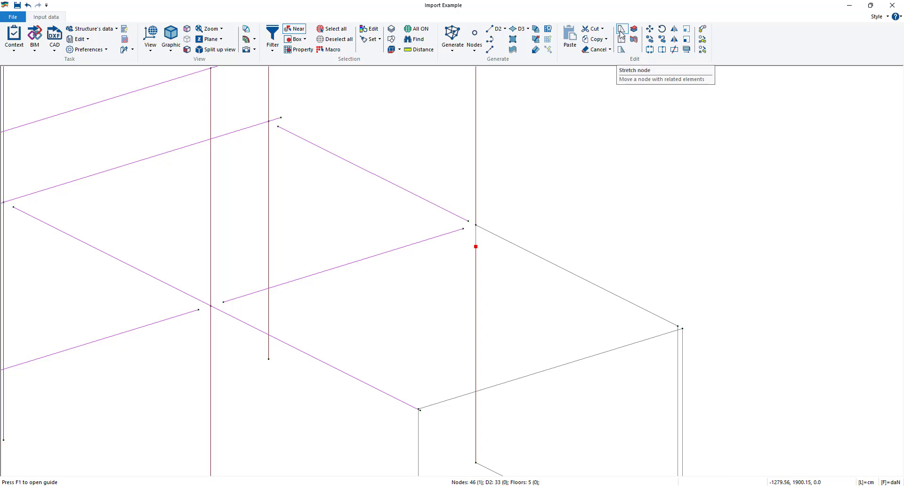
left_click(620, 34)
left_click(476, 247)
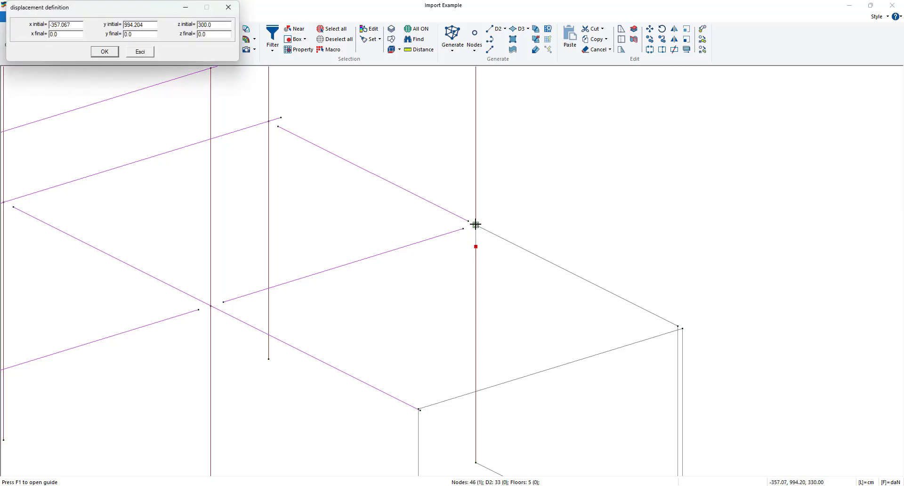
left_click(476, 225)
left_click(104, 52)
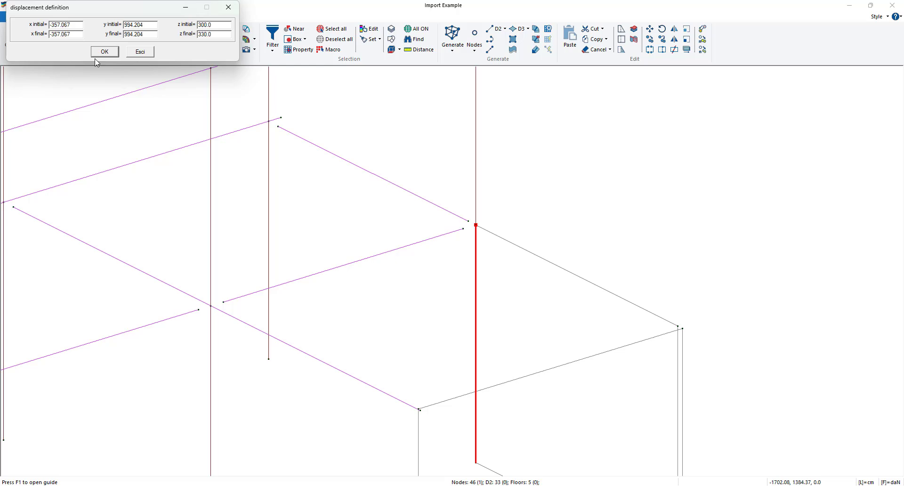
left_click(229, 7)
scroll(441, 295, "down", 2)
key("Escape")
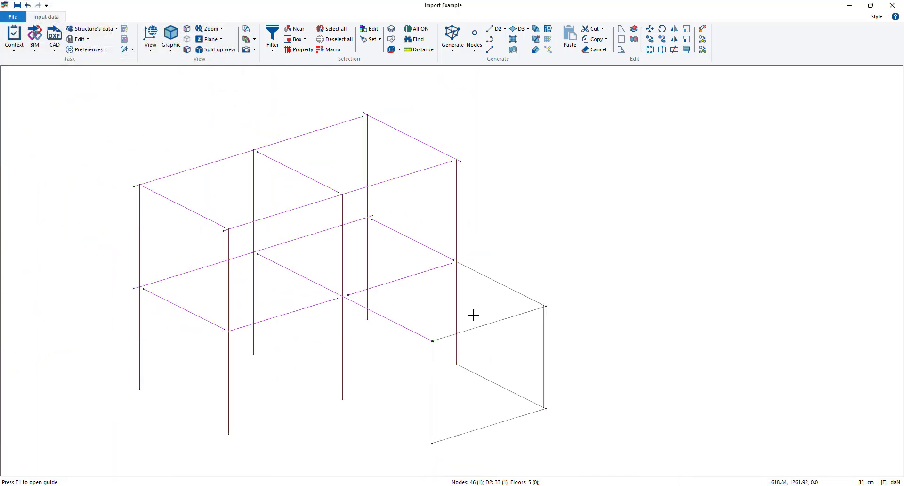
middle_click_drag(474, 315, 556, 307)
left_click(89, 38)
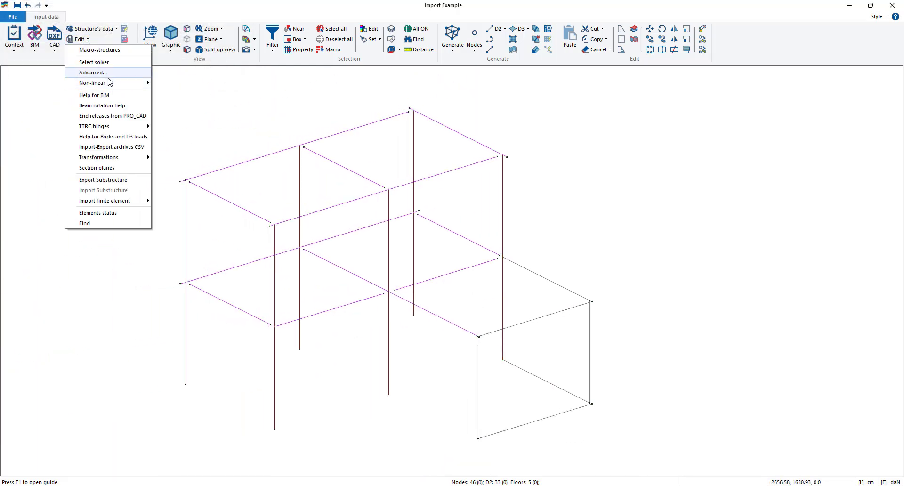
left_click(114, 94)
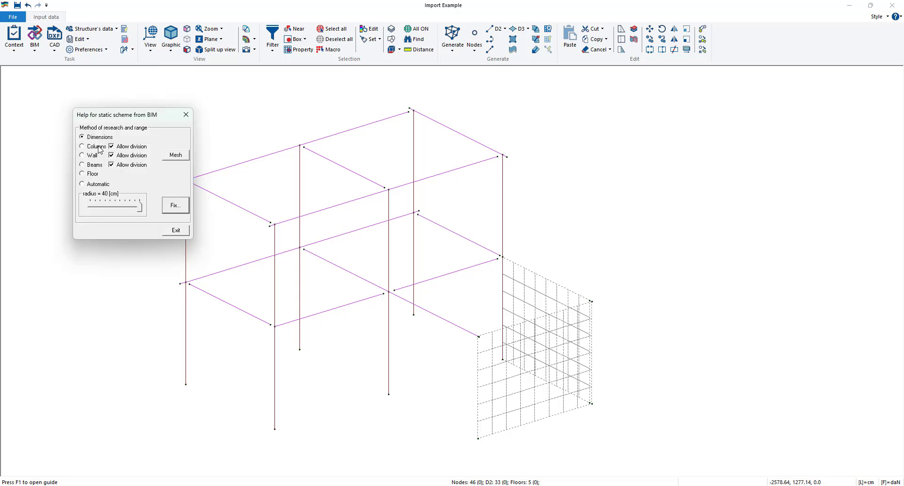
middle_click_drag(387, 233, 363, 226)
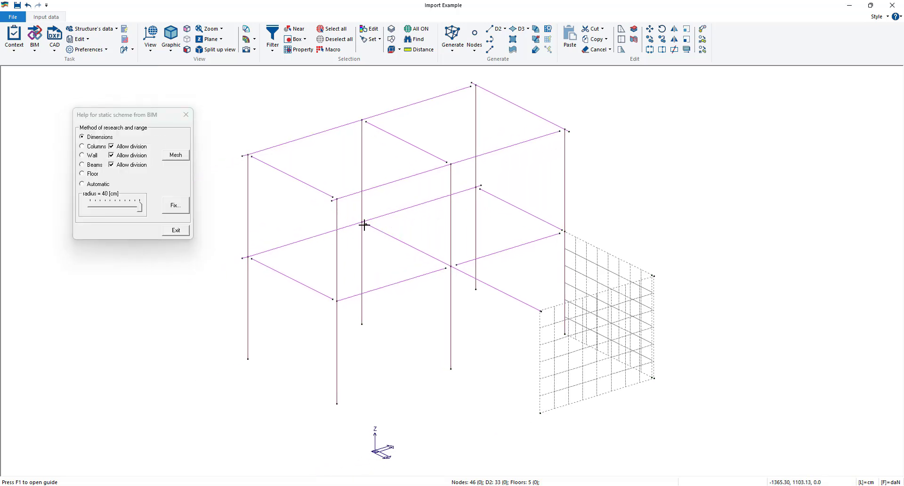
left_click(186, 115)
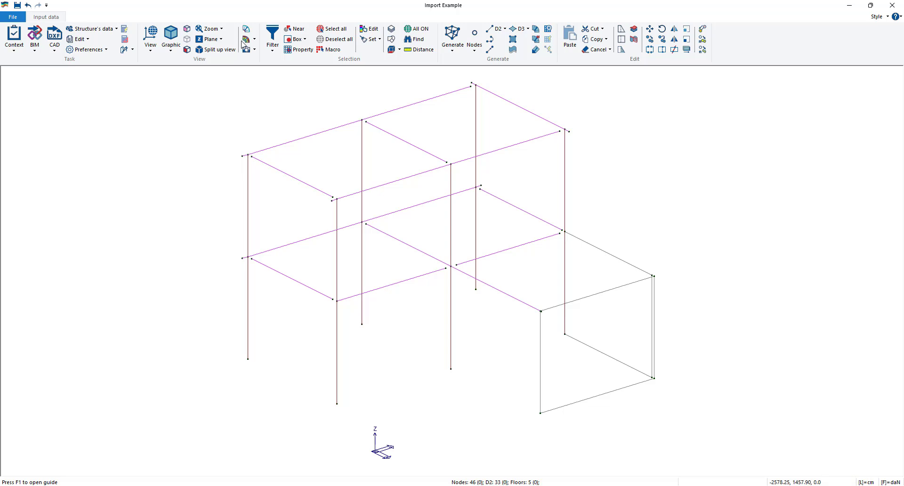
- Show the floor elements again and reopen the Help for BIM tool clear of the model
left_click(245, 40)
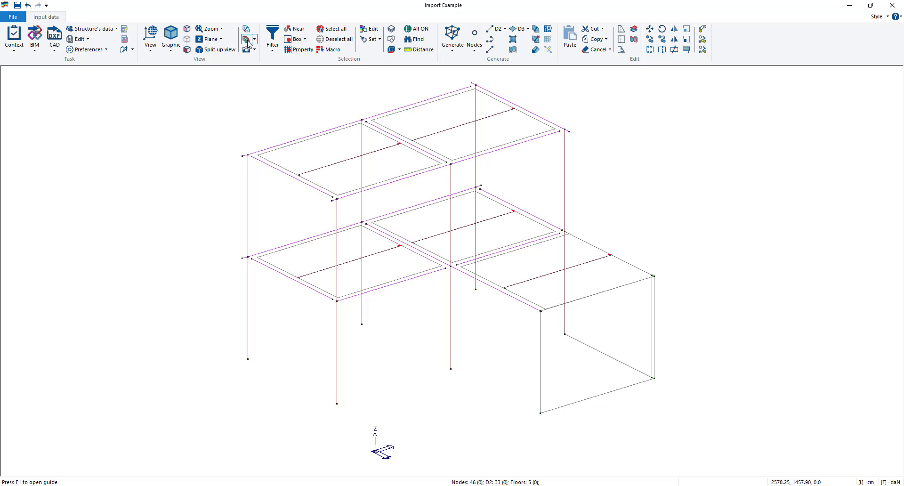
left_click(83, 40)
left_click(90, 109)
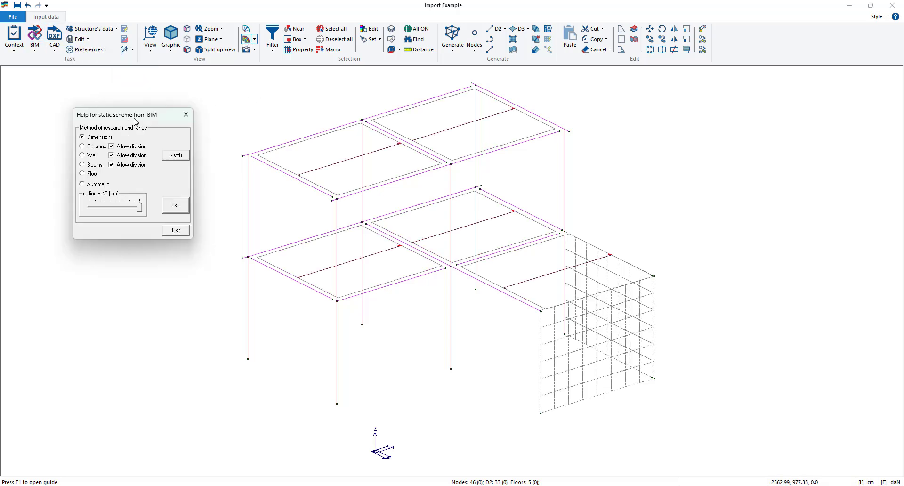
left_click_drag(134, 119, 116, 109)
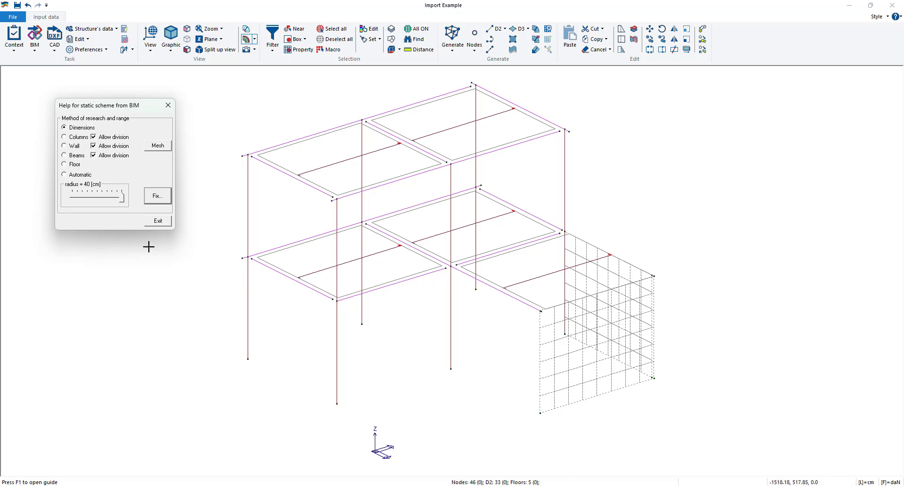
- Preview the Columns and Wall search methods and examine the search circles at the wall's outer corner
left_click(71, 138)
left_click(64, 146)
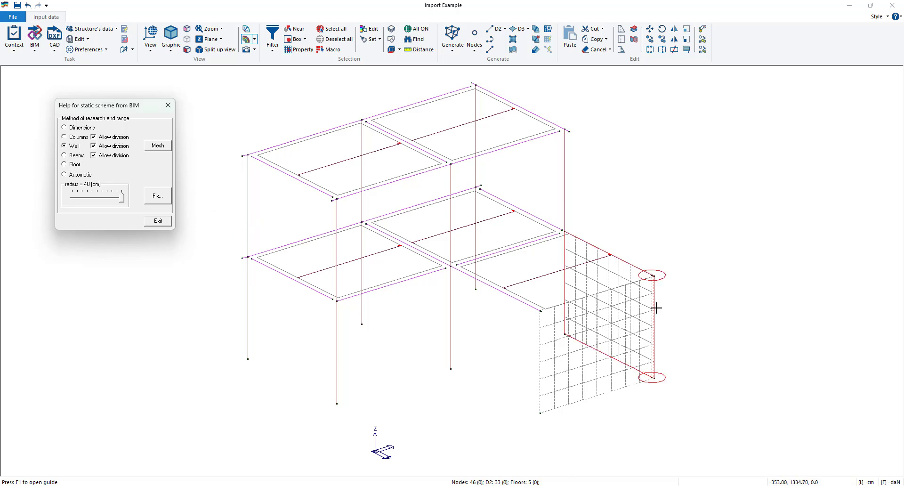
scroll(656, 308, "up", 3)
scroll(642, 302, "down", 3)
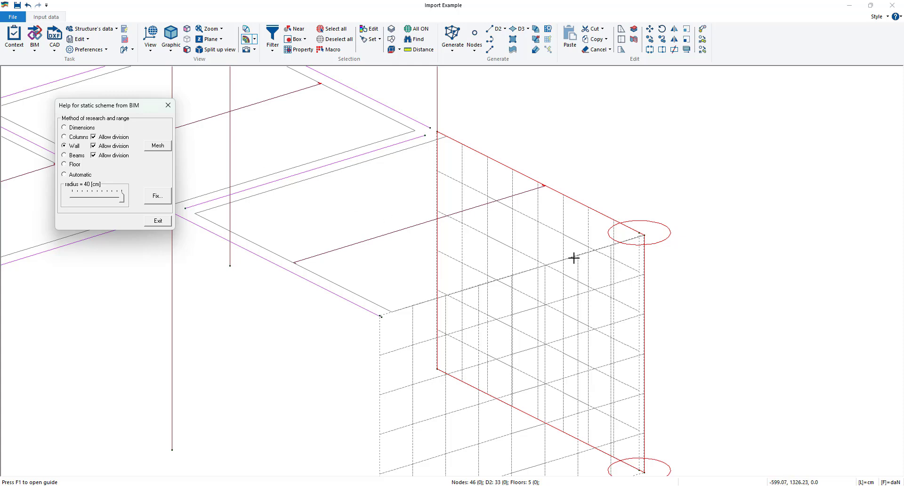
left_click(658, 281)
scroll(659, 282, "up", 2)
- Set the search method to Dimensions and examine the wall corners and the adjoining floor edge
left_click(77, 132)
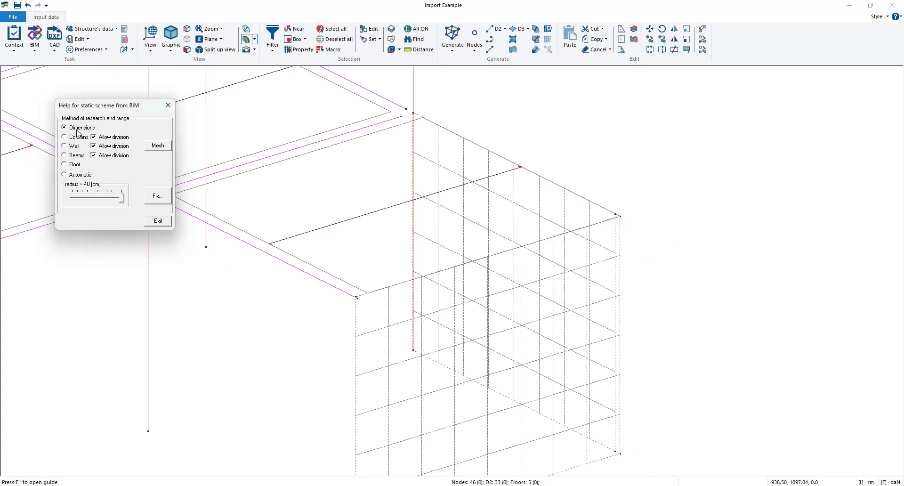
scroll(624, 220, "up", 2)
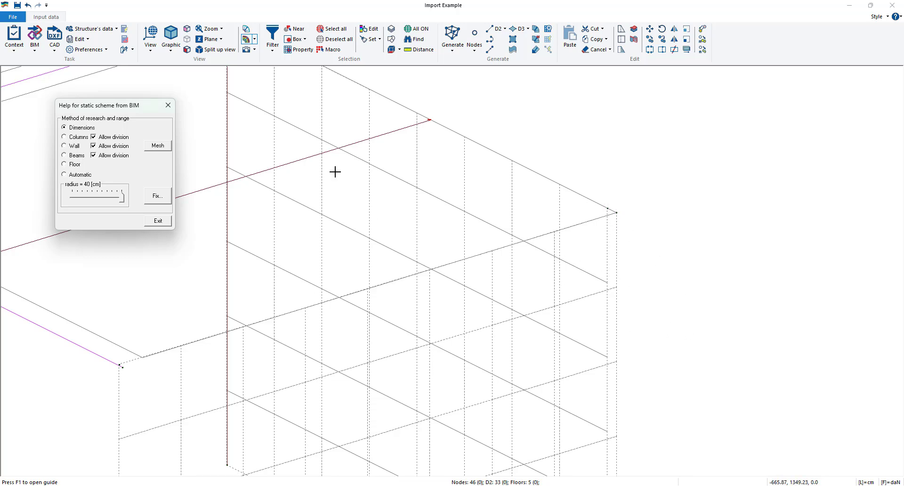
scroll(605, 257, "down", 2)
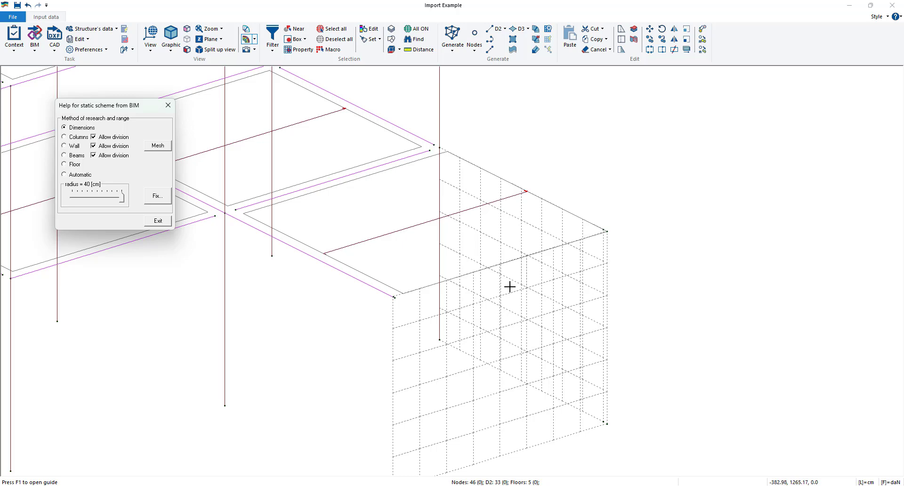
- Fix the node misalignments with the Wall search method at a 40 cm radius and mesh the walls
left_click(64, 146)
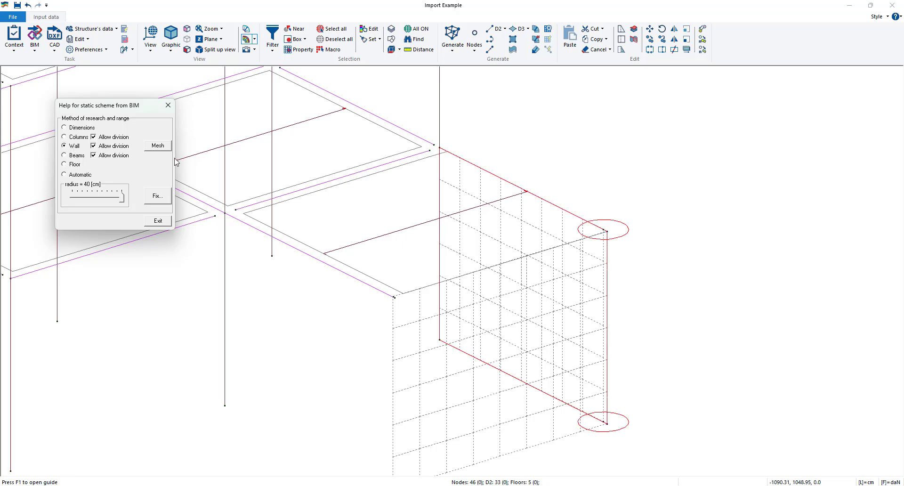
left_click(148, 194)
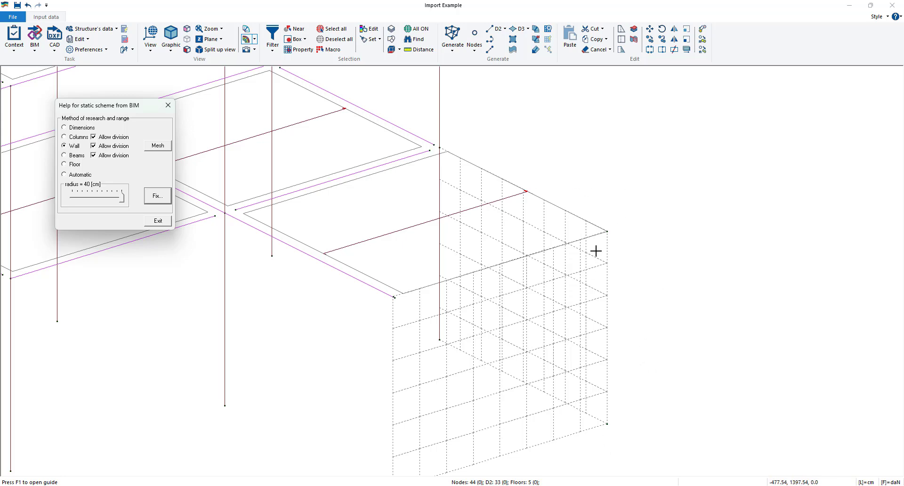
scroll(474, 334, "down", 1)
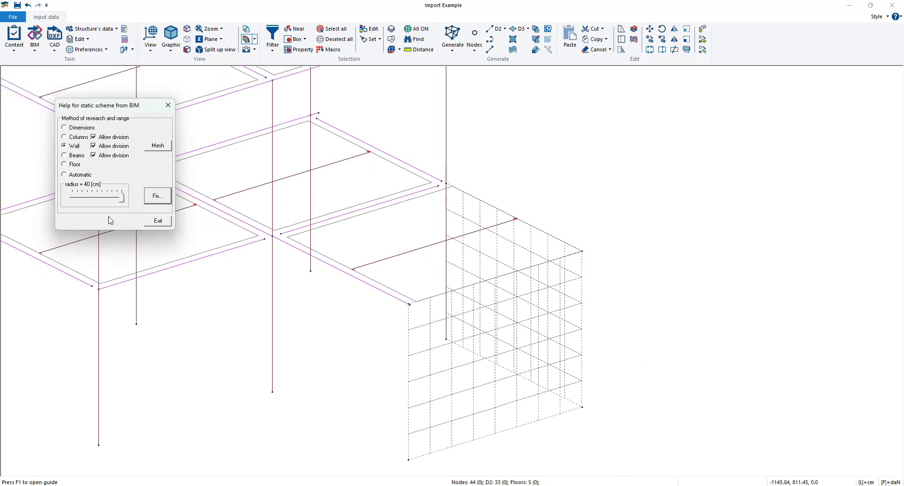
left_click(156, 147)
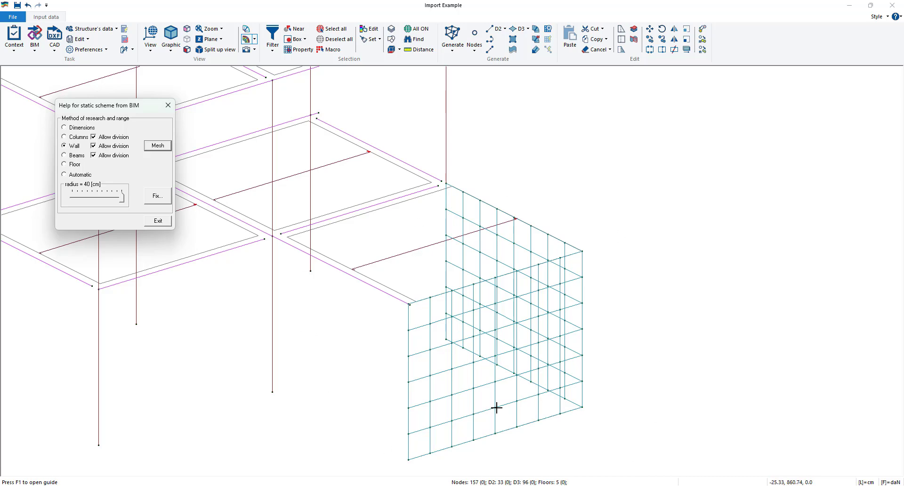
- Fix the misaligned nodes with the Beams search method and with the Floor method, keeping the 40 cm radius
scroll(394, 353, "down", 2)
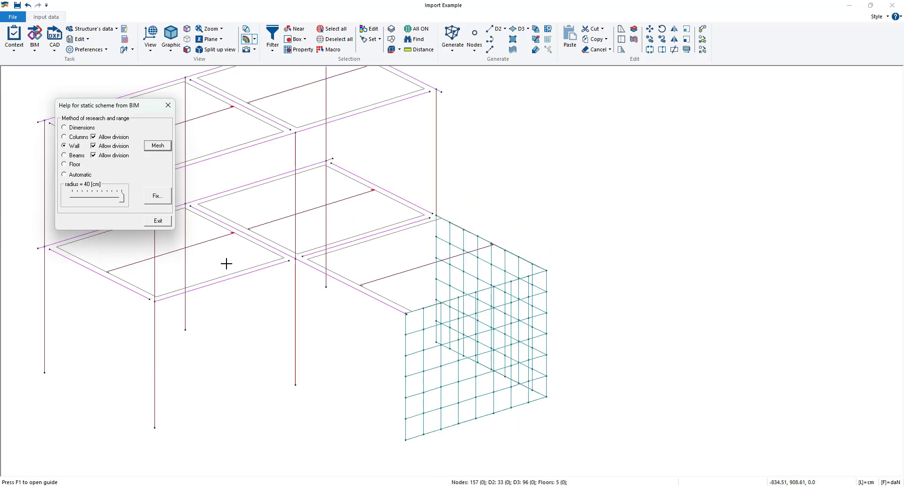
scroll(283, 270, "down", 2)
mouse_move(282, 270)
middle_mouse_down()
mouse_move(404, 307)
mouse_move(555, 247)
middle_mouse_up()
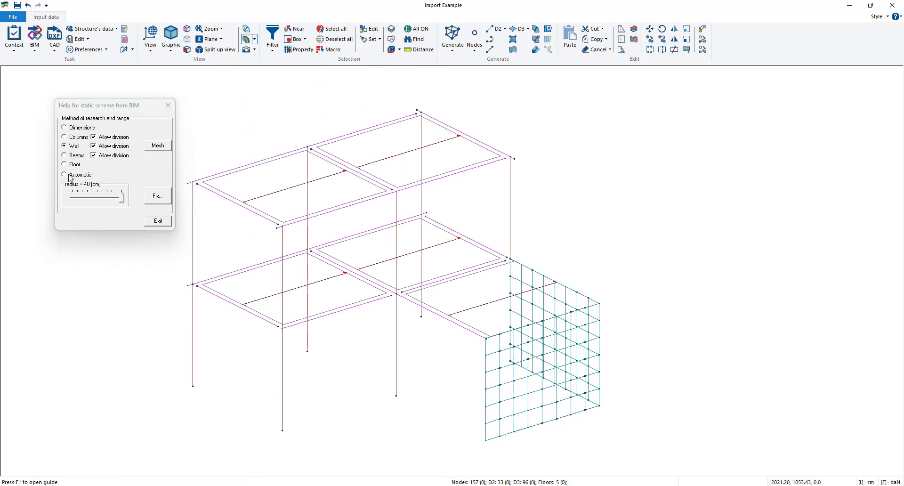
left_click(64, 155)
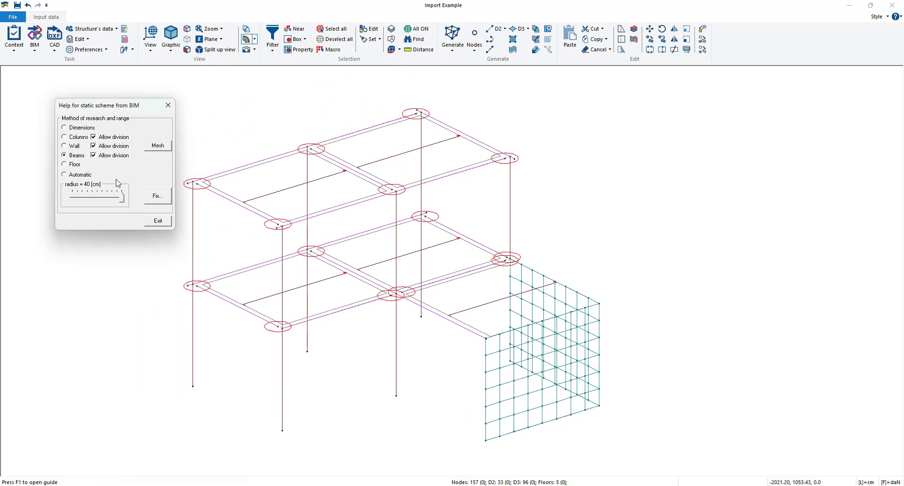
left_click(157, 196)
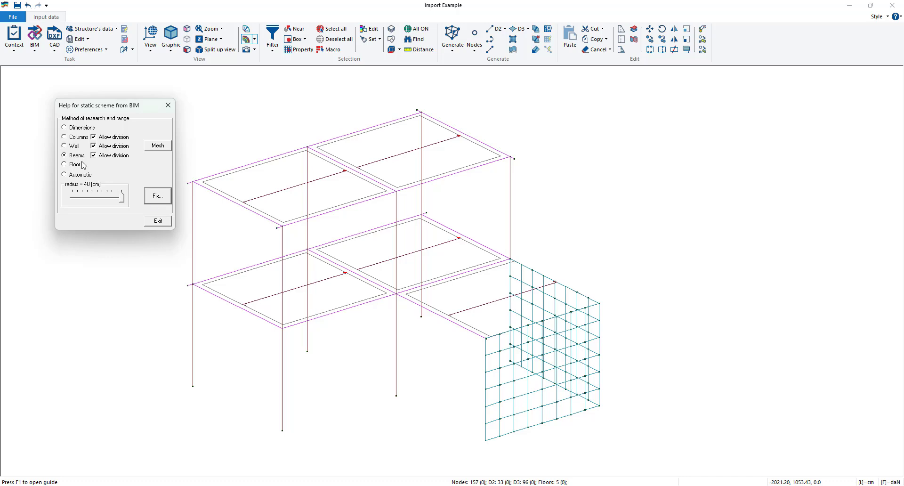
left_click(64, 164)
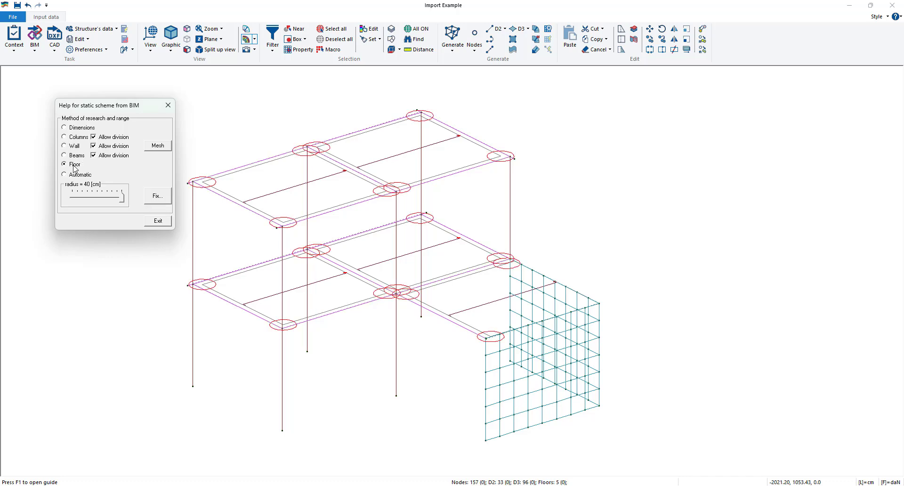
left_click(160, 196)
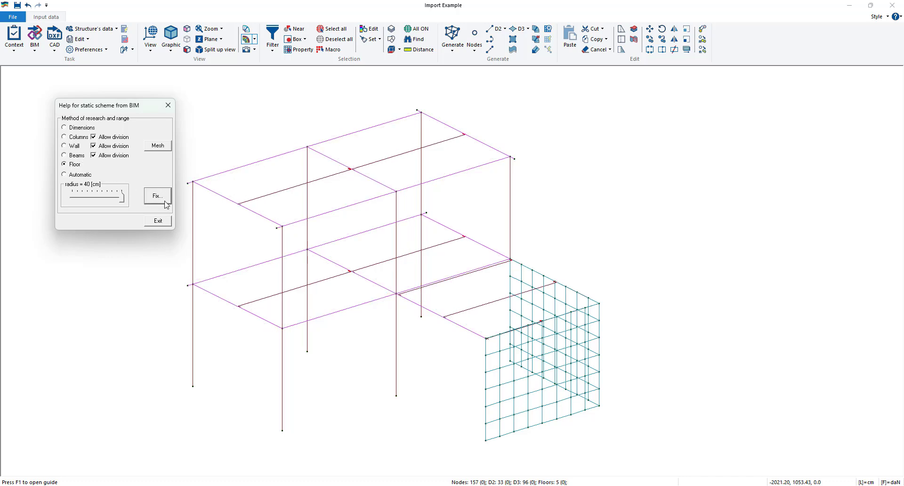
- Examine the corrected floor and beam corners around the frame and close the Help for BIM tool
scroll(438, 270, "up", 5)
scroll(522, 257, "down", 5)
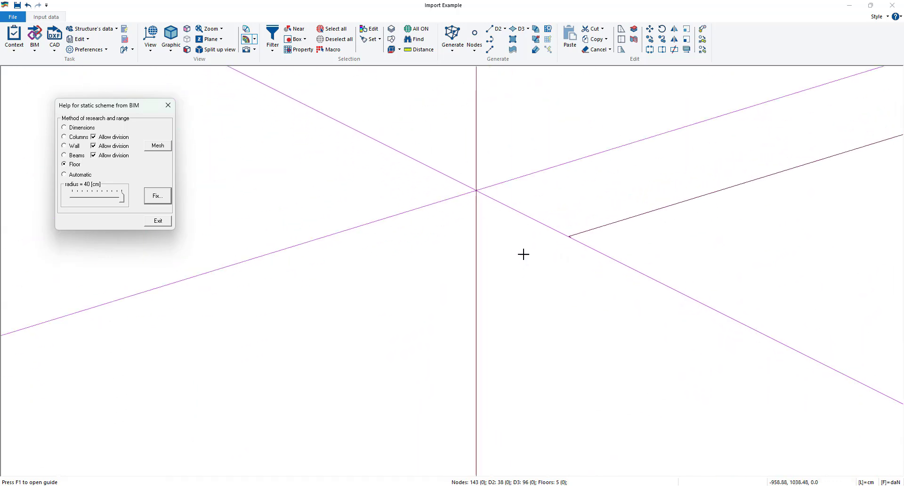
scroll(516, 253, "down", 3)
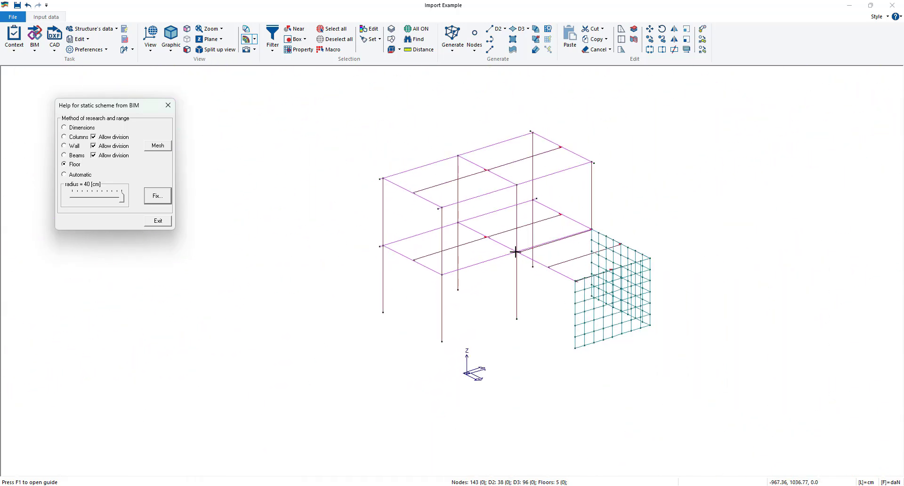
scroll(545, 267, "up", 3)
scroll(529, 257, "down", 2)
middle_click_drag(510, 254, 501, 258)
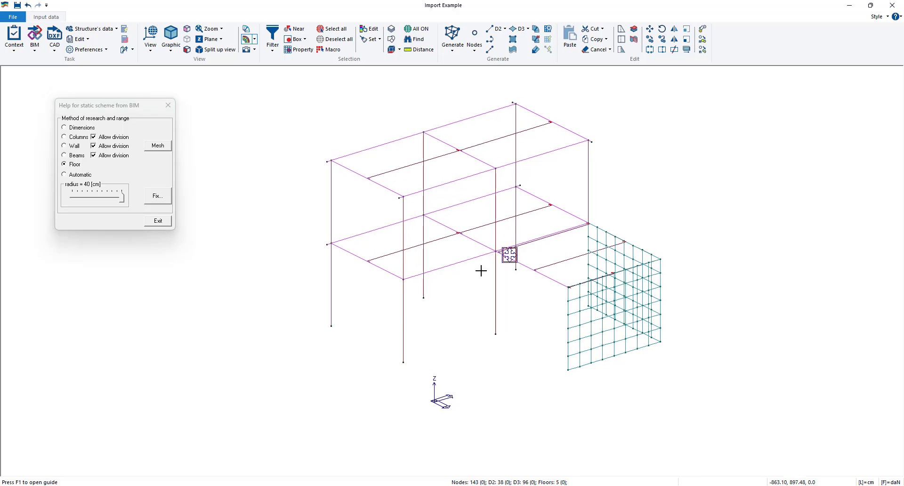
left_click(168, 105)
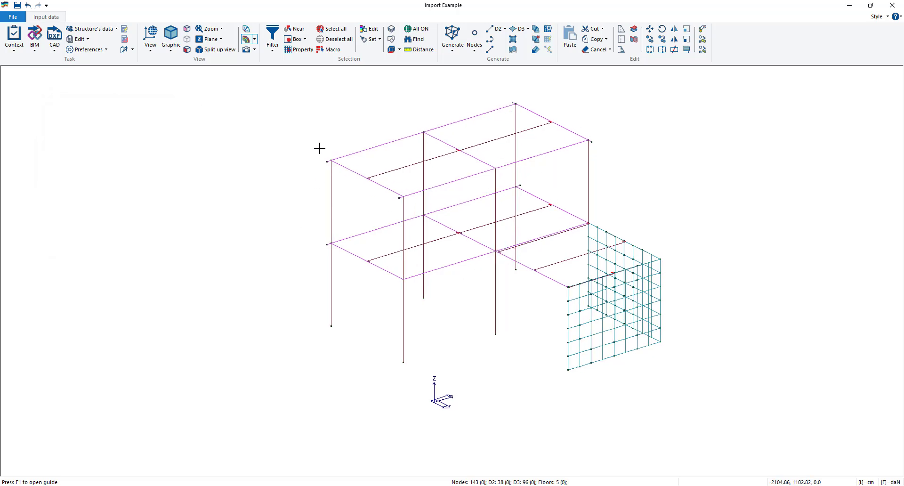
- Delete the short beam stubs protruding past the outer frame corners, selecting them with boxes in the plan view
scroll(323, 162, "up", 3)
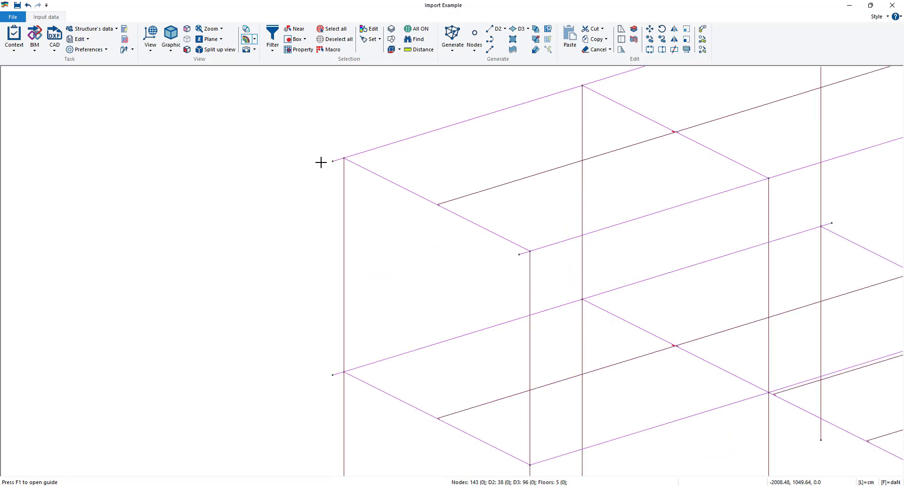
scroll(369, 237, "down", 3)
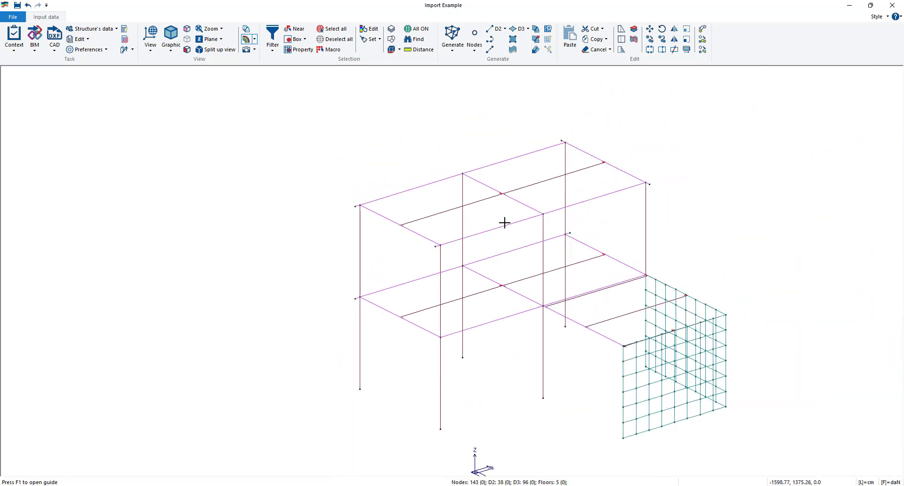
left_click(151, 40)
left_click(173, 105)
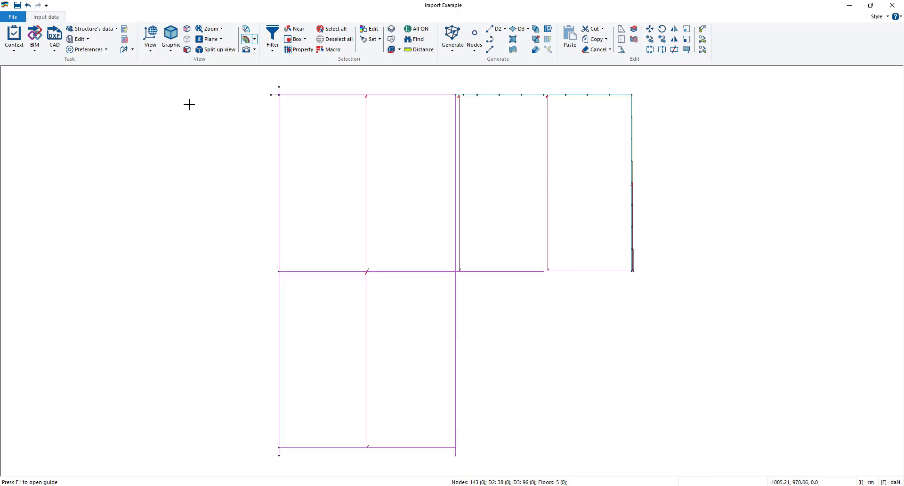
left_click(295, 39)
left_click_drag(291, 90, 259, 84)
left_click_drag(473, 466, 259, 446)
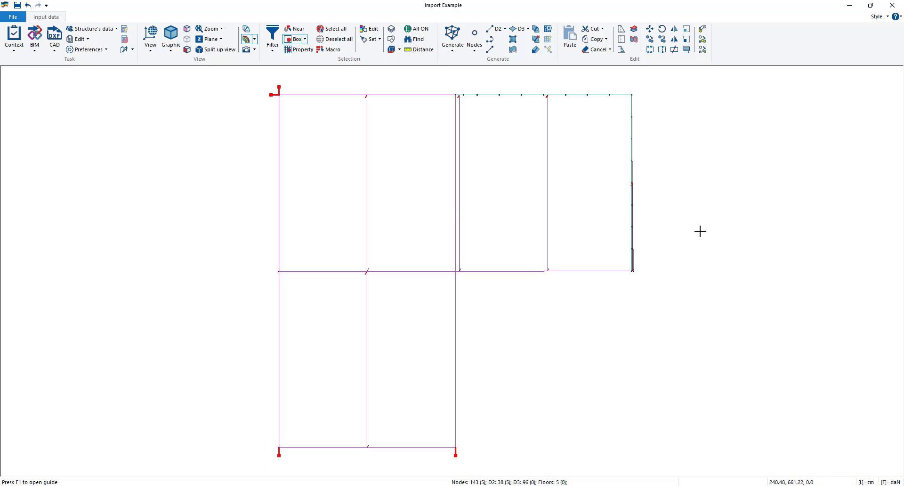
key("Delete")
- Delete the remaining beam stub protruding past the upper-storey corner above the meshed wall, working in a 3D view
left_click(295, 41)
left_click_drag(435, 237, 464, 279)
scroll(372, 269, "down", 2)
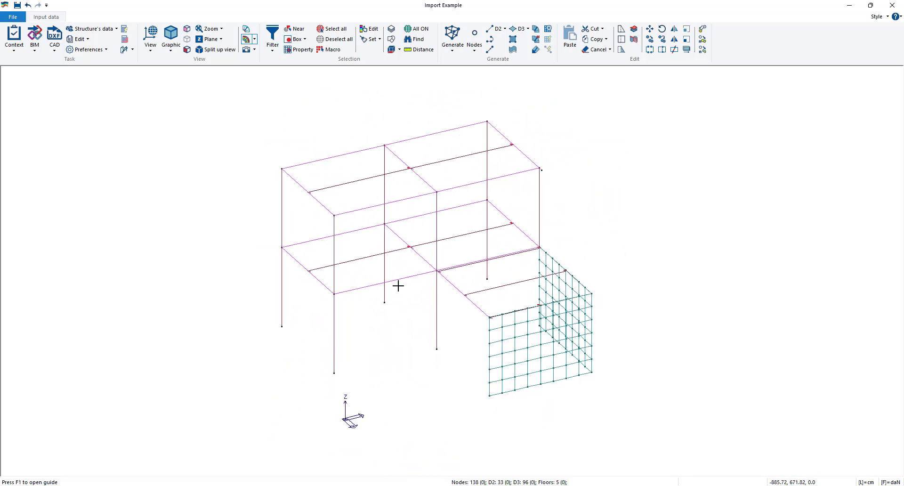
scroll(535, 141, "up", 4)
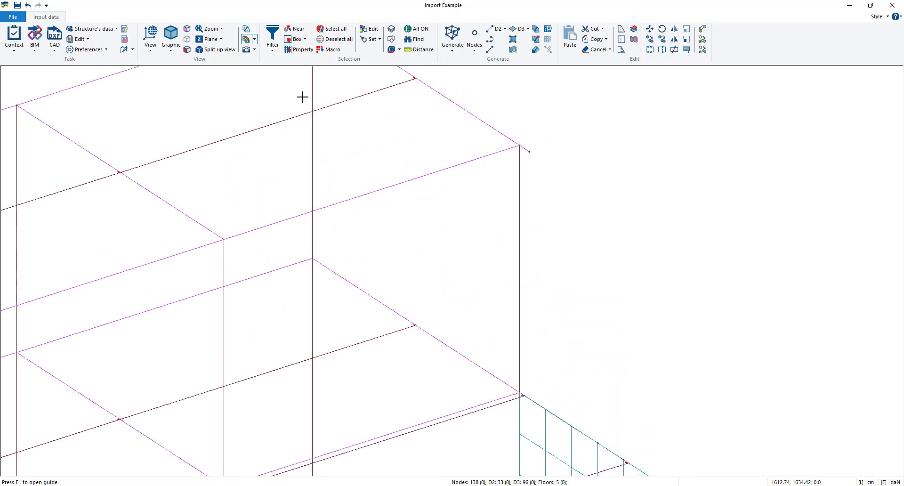
left_click_drag(550, 168, 528, 142)
key("Delete")
scroll(589, 253, "down", 5)
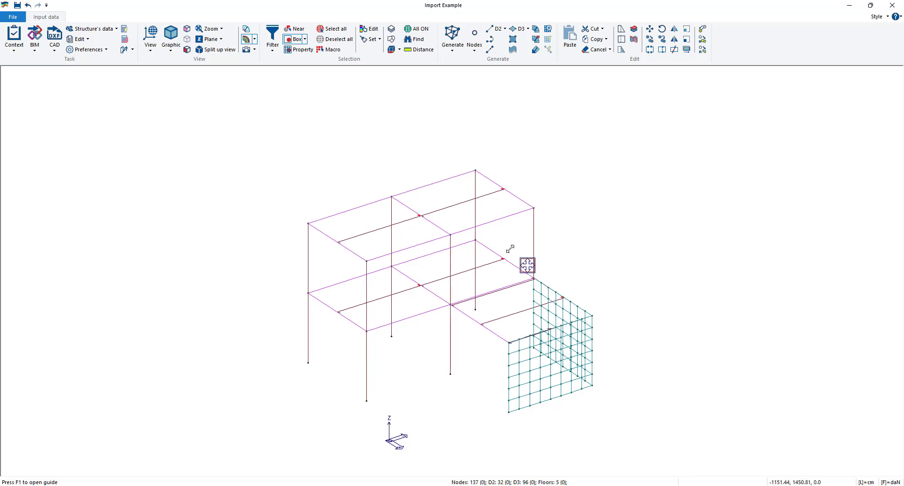
- Stretch the lower-storey beam's end node onto the adjacent top corner node of the meshed wall
scroll(583, 264, "up", 4)
scroll(532, 402, "up", 3)
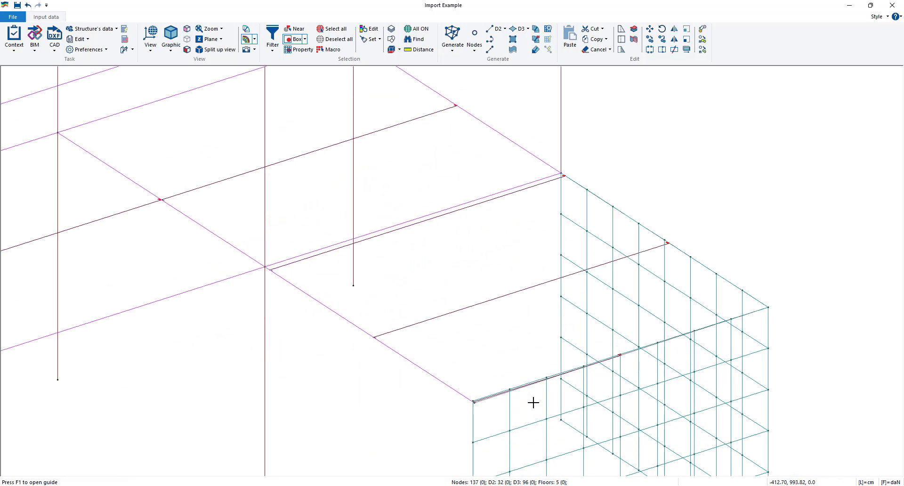
scroll(424, 402, "up", 3)
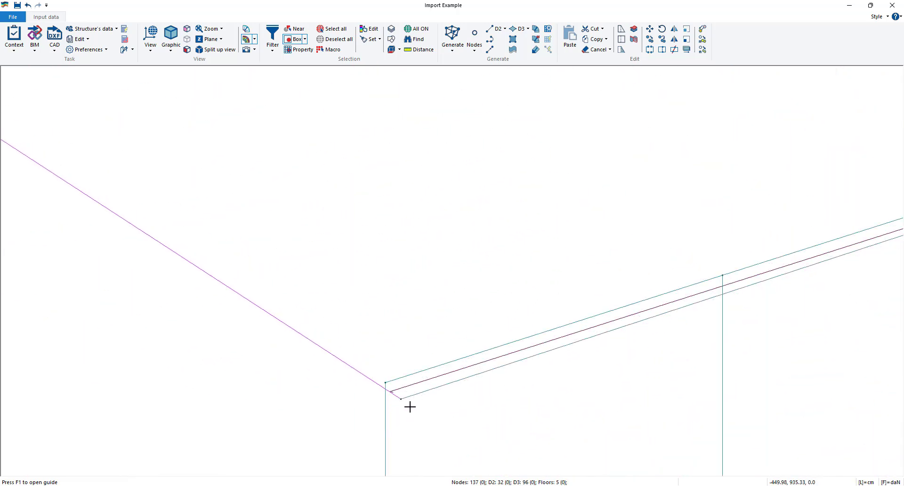
scroll(587, 342, "down", 5)
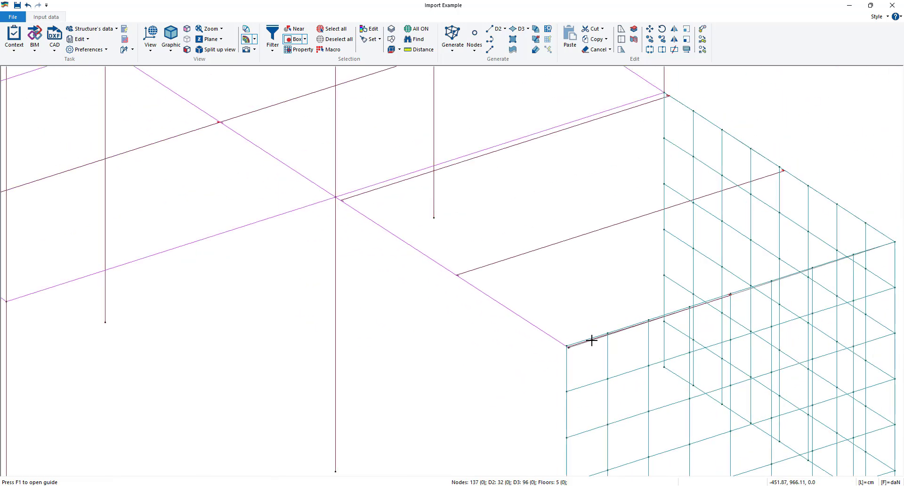
scroll(585, 344, "up", 5)
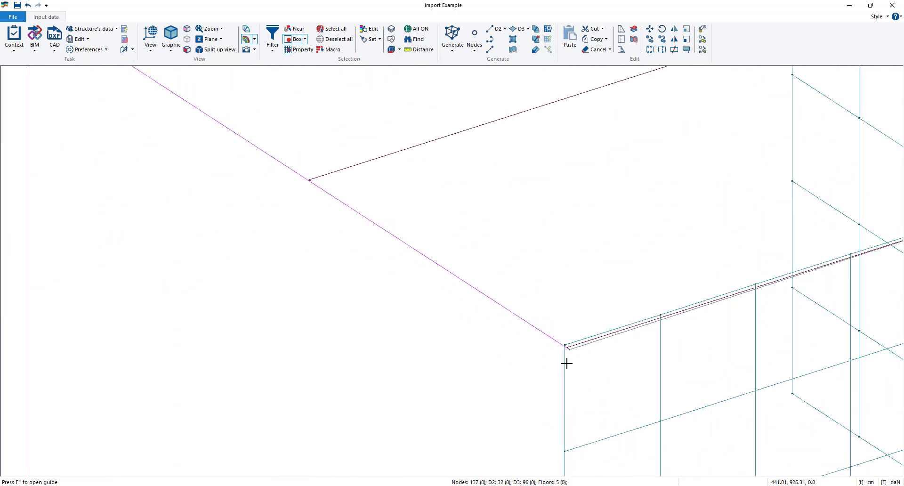
scroll(527, 205, "down", 3)
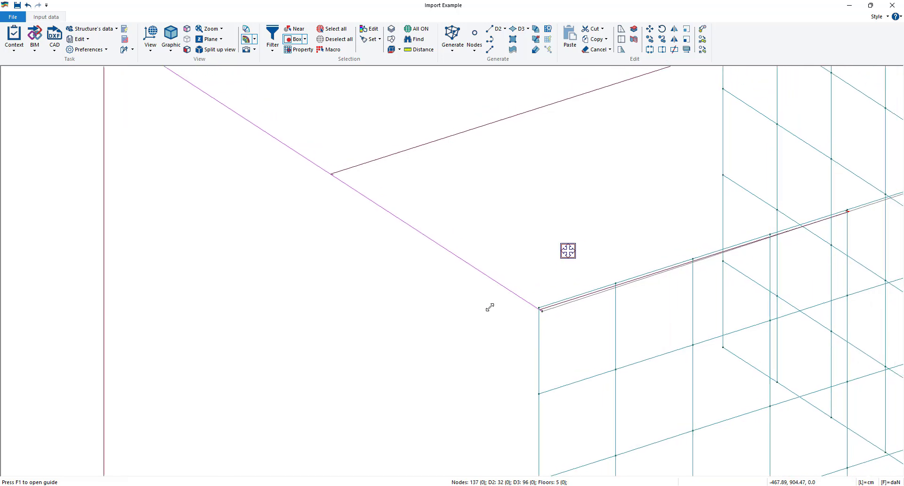
left_click(294, 28)
left_click(540, 313)
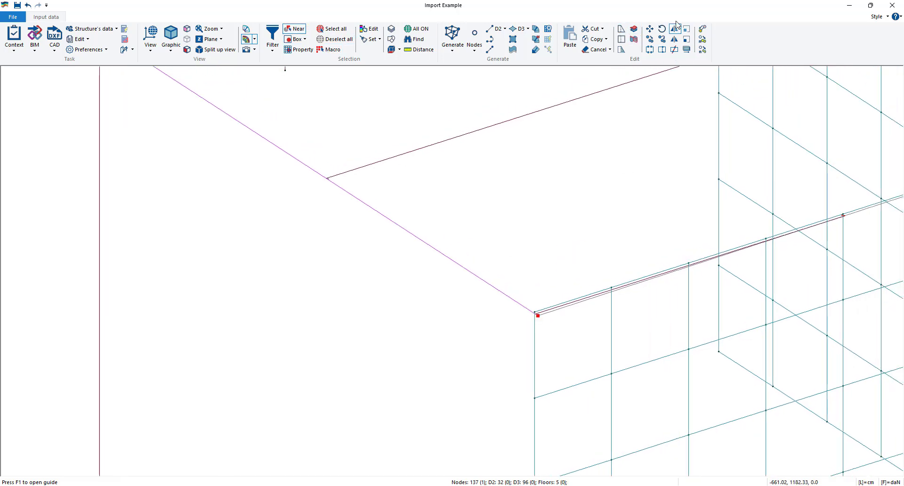
left_click(622, 50)
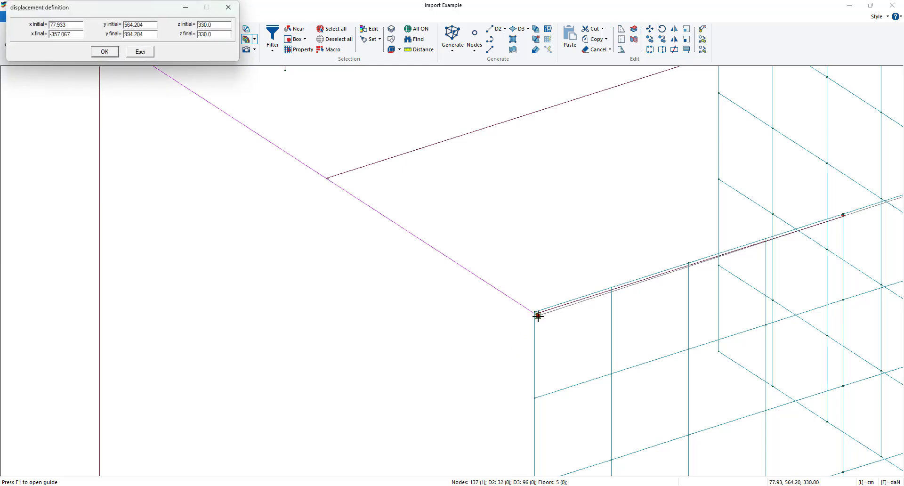
left_click(109, 53)
scroll(466, 262, "down", 5)
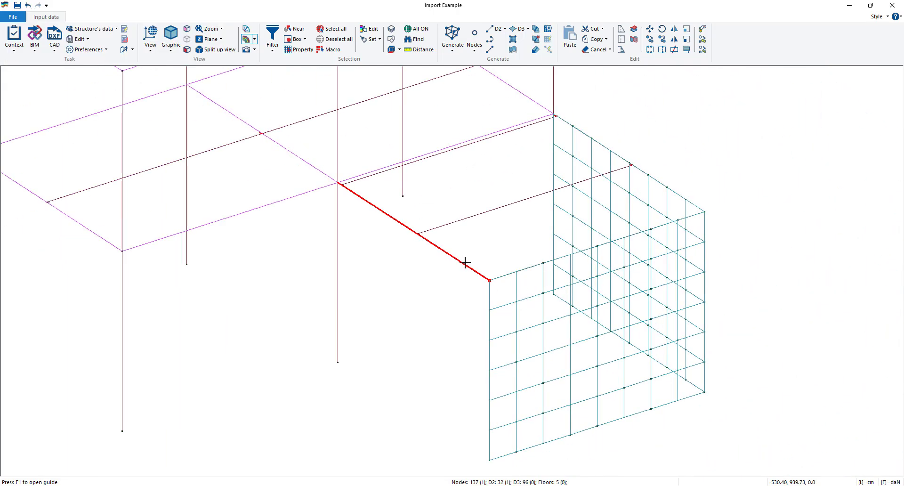
- Clear the selection and examine the connections between beams, columns, floors and walls in a temporary split-up view
scroll(341, 201, "down", 6)
key("Escape")
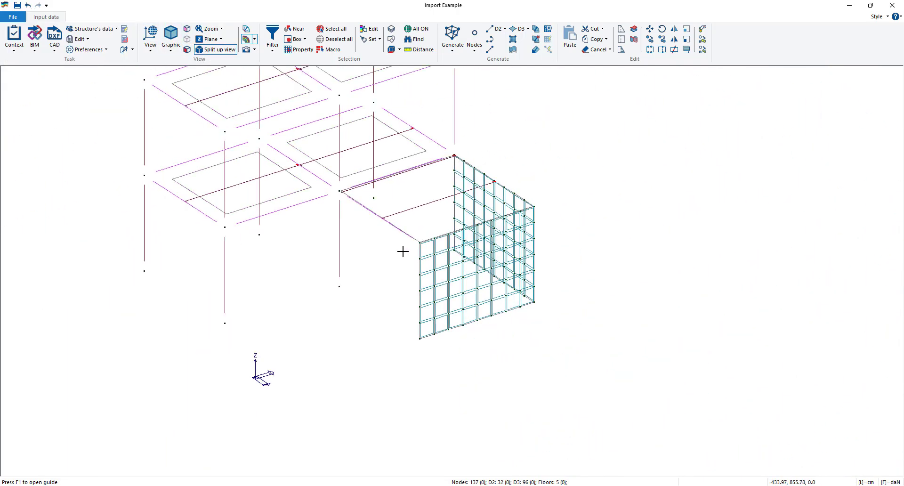
middle_click_drag(399, 230, 405, 287)
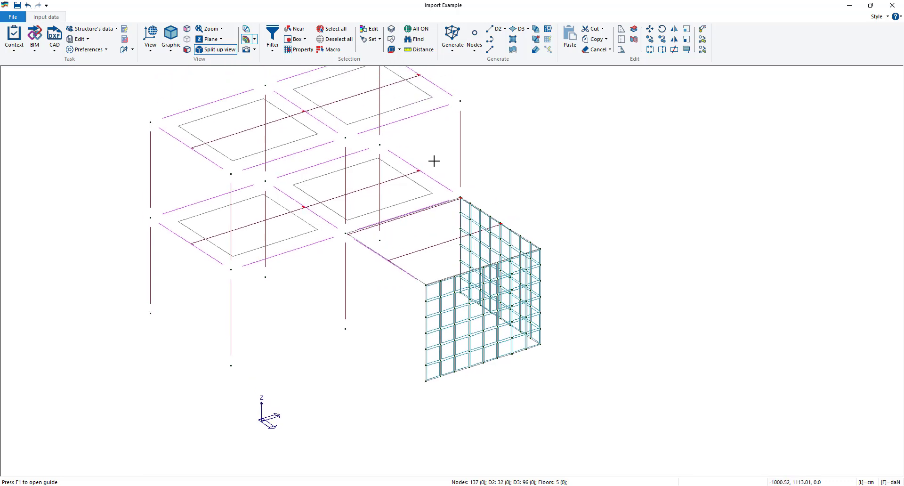
middle_click_drag(433, 215, 446, 246)
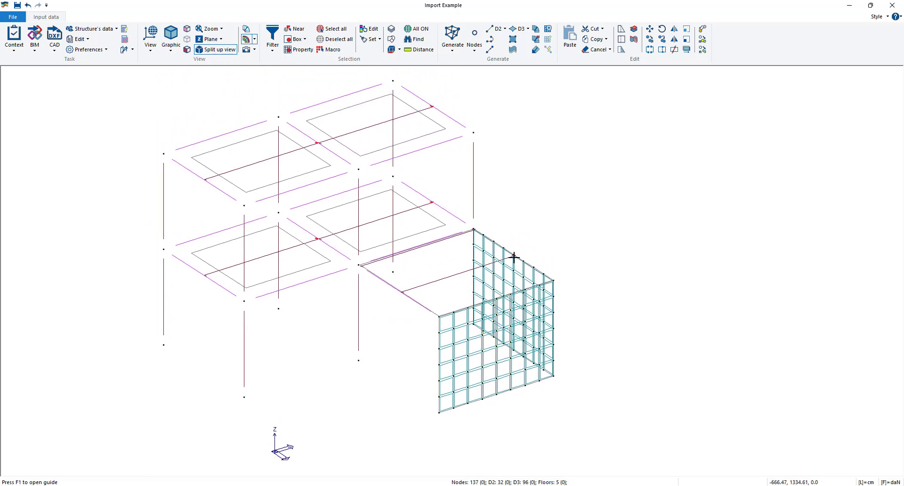
left_click(217, 49)
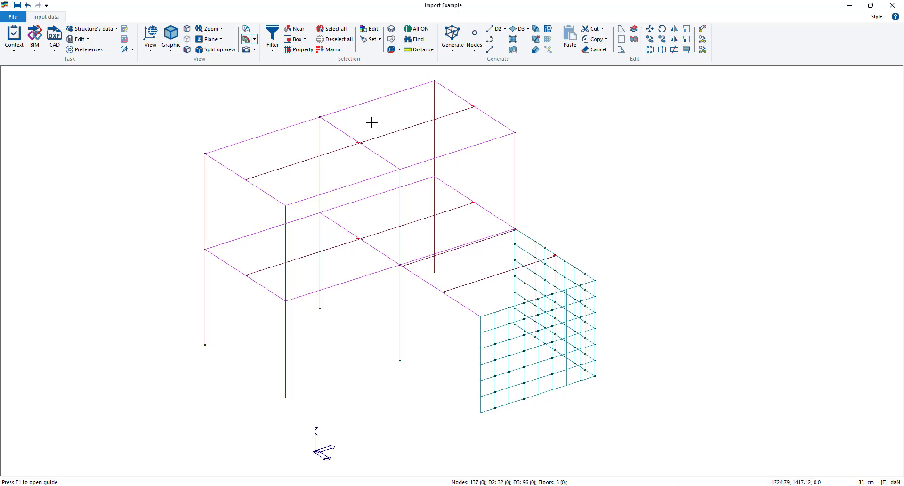
- Edit the base node properties of the column in line with the lower beam and apply all six fixed boundary conditions
left_click(370, 29)
left_click(522, 356)
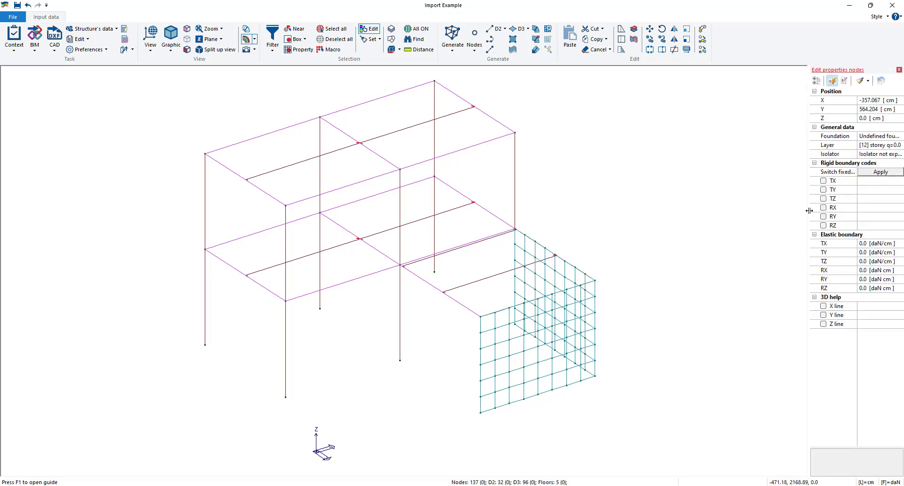
left_click_drag(810, 215, 708, 212)
left_click(833, 176)
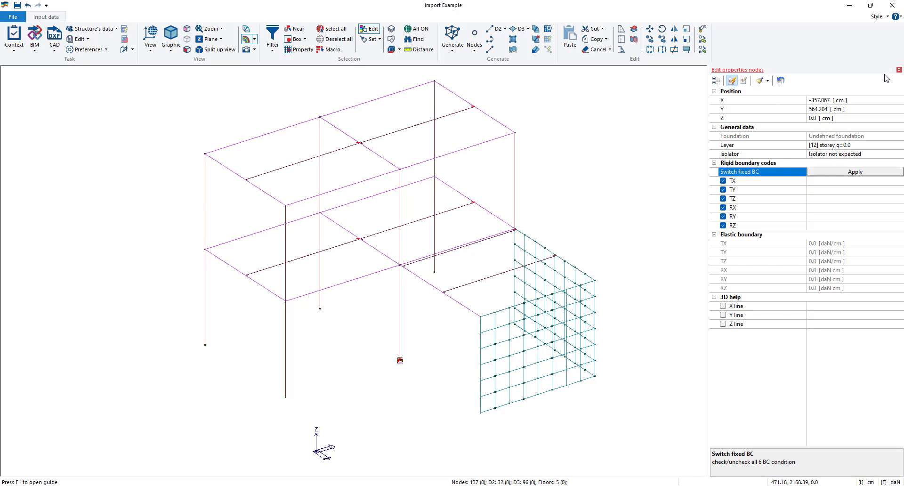
- Box-select all the base nodes of the columns and walls in the front view and assign them the reference node properties
left_click(898, 70)
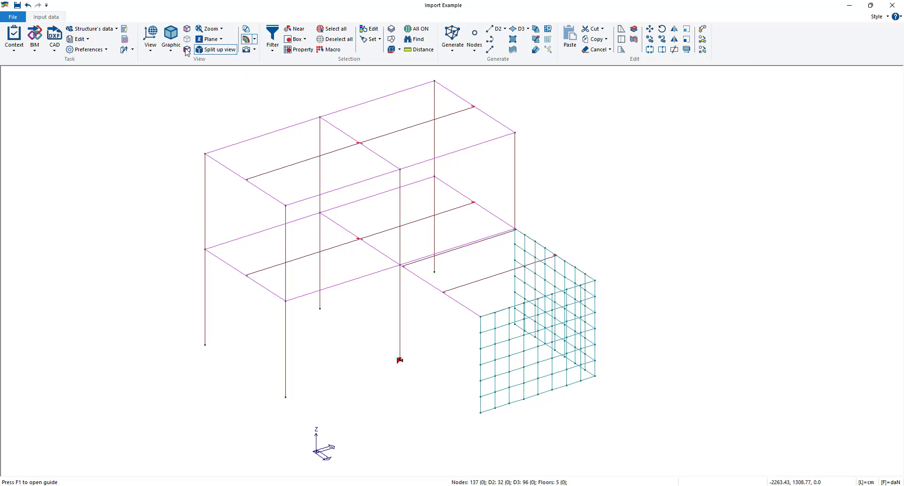
left_click(150, 41)
left_click(164, 124)
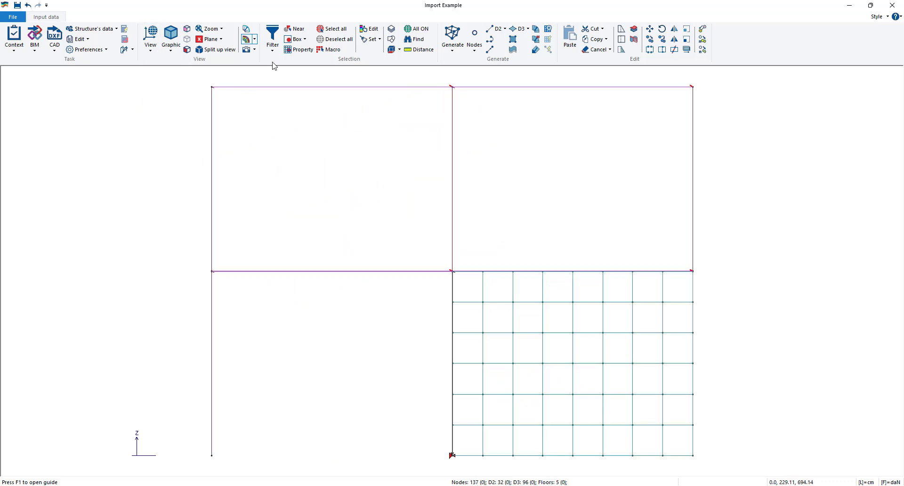
left_click(295, 39)
left_click(640, 466)
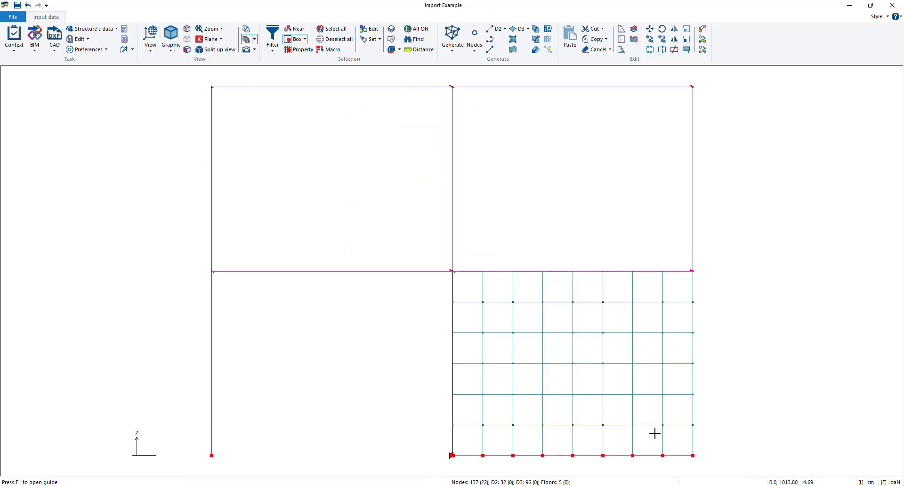
right_click(331, 307)
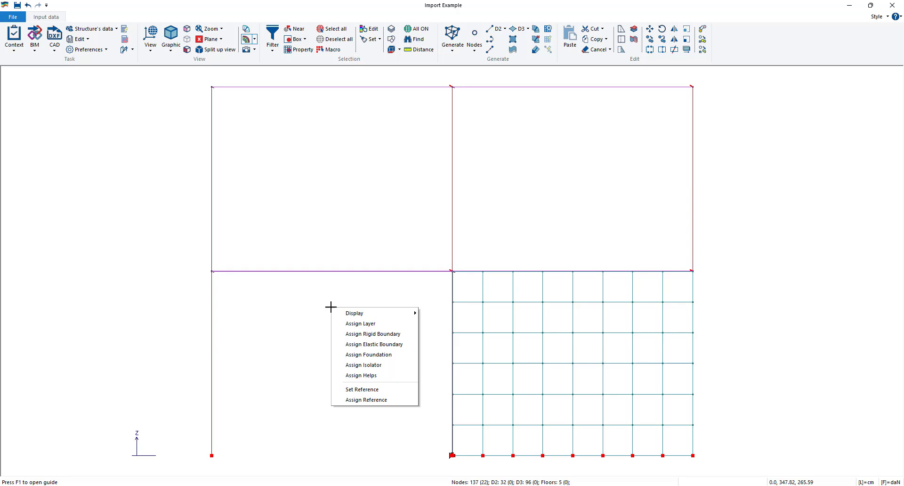
left_click(384, 400)
- Run the model data check, decline further checks on overlapped nodes, and accept the automatic correction of the topology
middle_click_drag(344, 329, 383, 335)
scroll(390, 339, "down", 1)
scroll(396, 341, "up", 3)
scroll(405, 345, "down", 1)
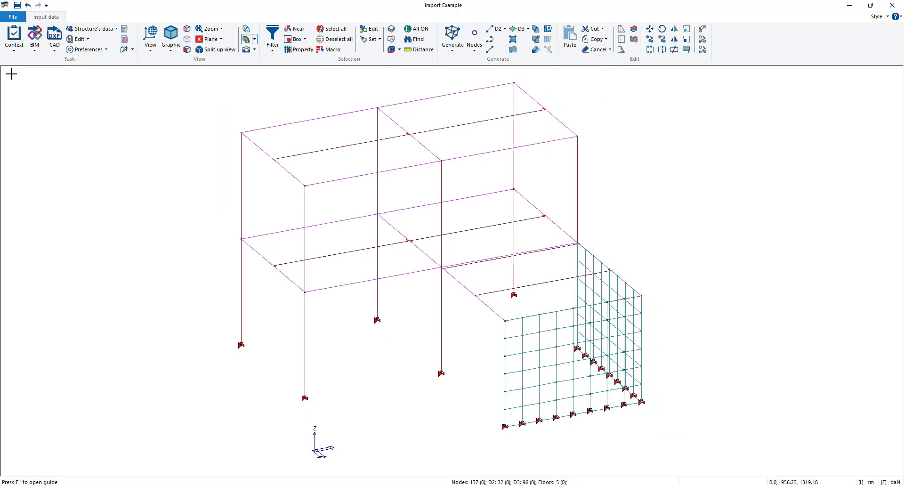
left_click(14, 43)
left_click(37, 72)
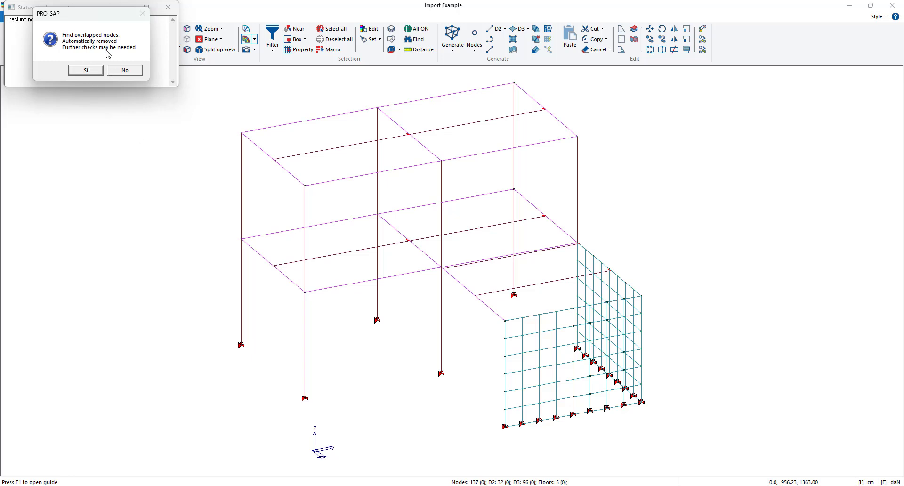
left_click_drag(99, 18, 123, 100)
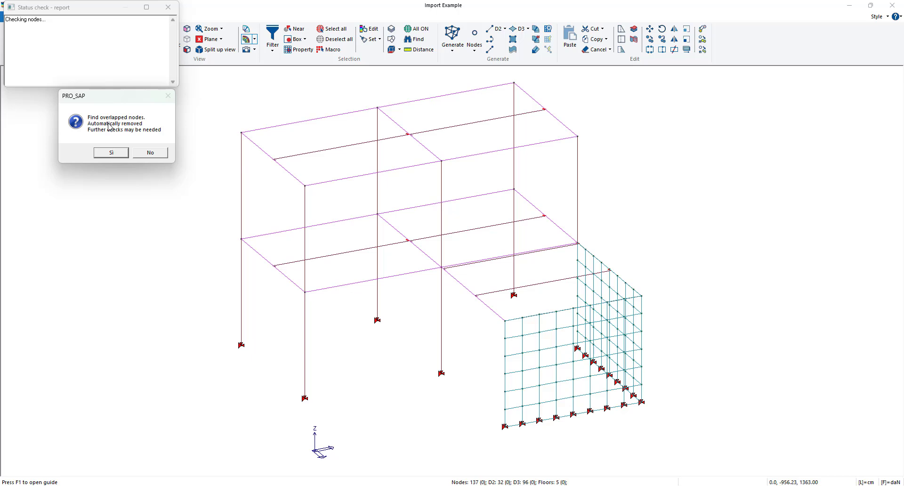
left_click(147, 152)
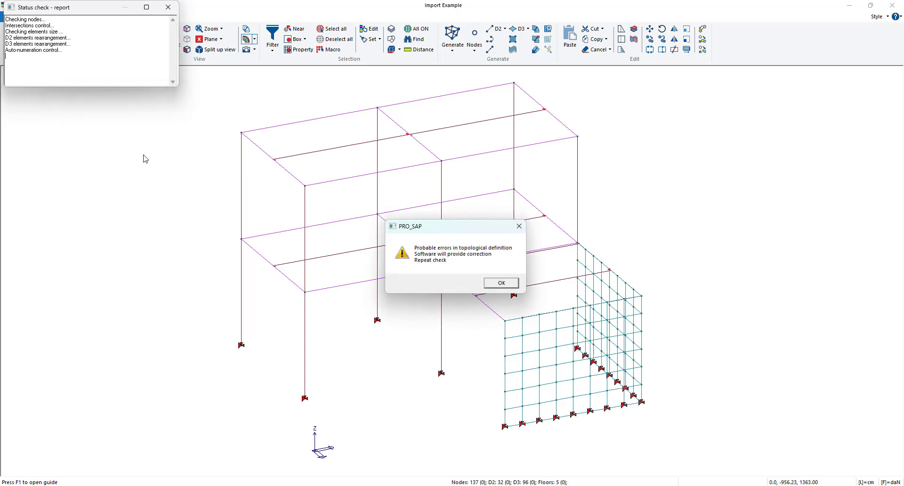
left_click(502, 283)
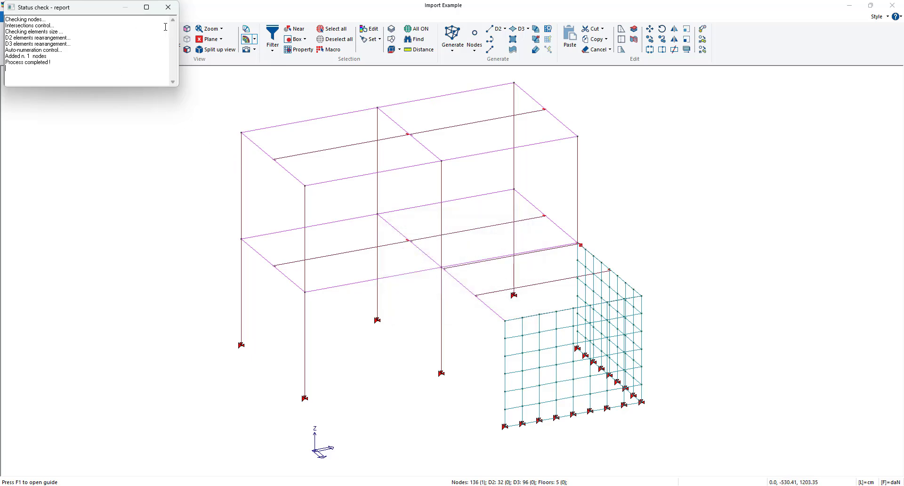
- Inspect the flagged node near the wall's top corner, repeat the model data check, and close the report
scroll(573, 239, "up", 5)
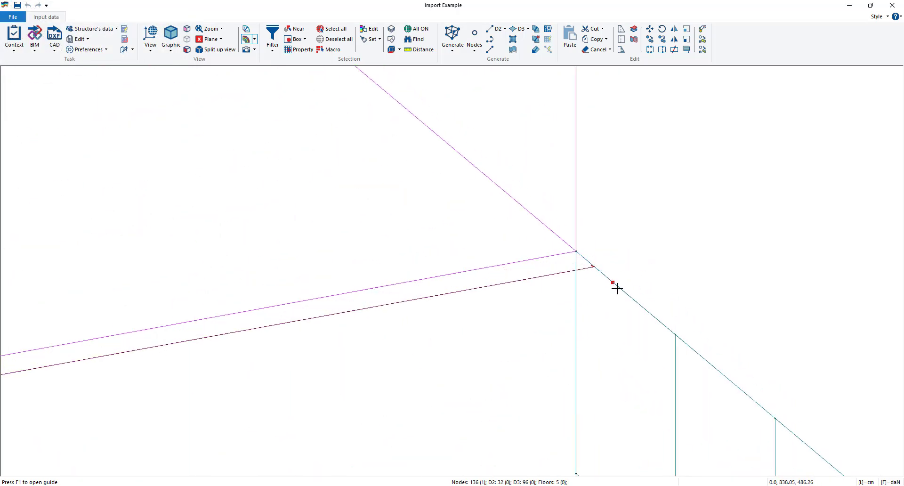
scroll(616, 286, "down", 6)
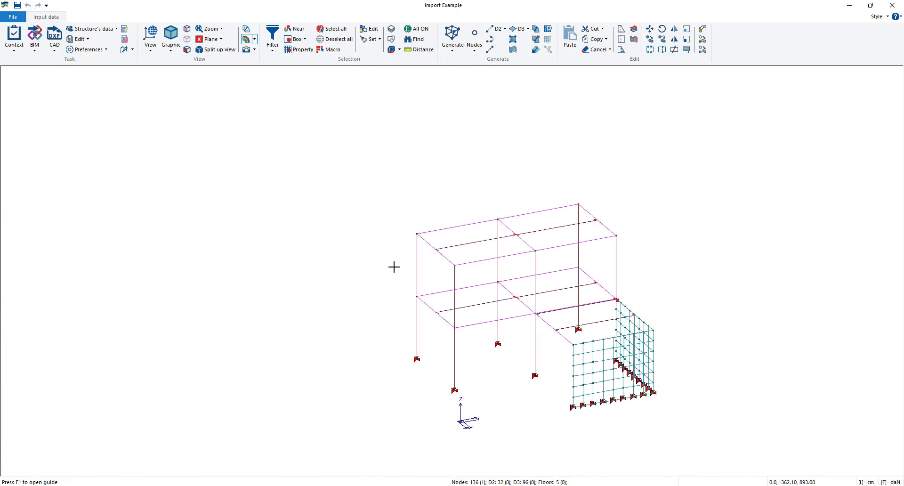
scroll(647, 319, "up", 5)
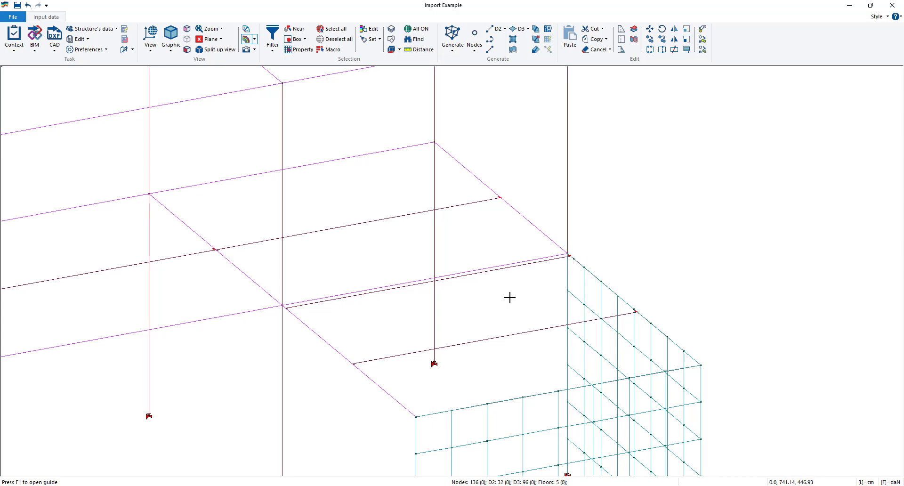
scroll(514, 311, "down", 2)
scroll(494, 323, "down", 1)
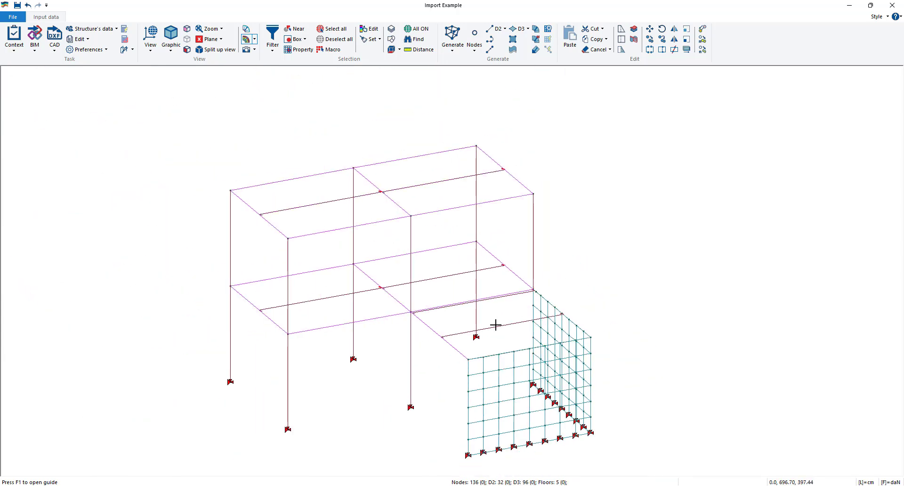
left_click(17, 52)
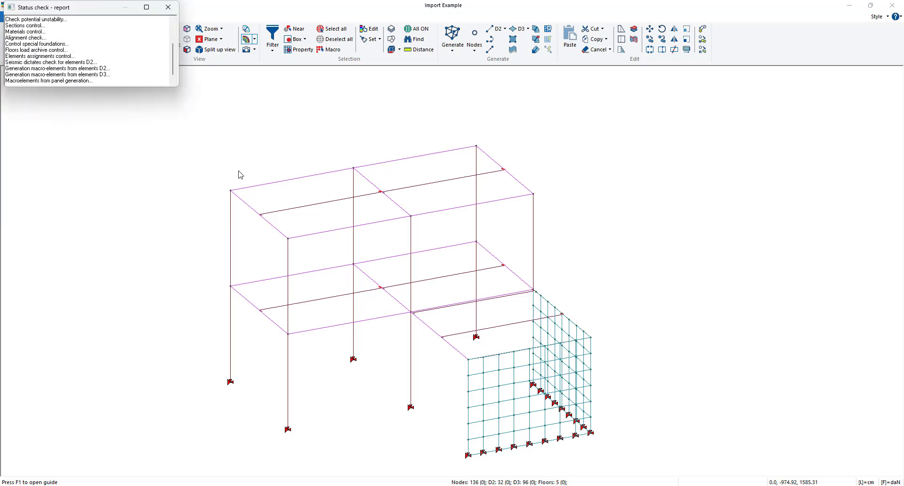
left_click(168, 7)
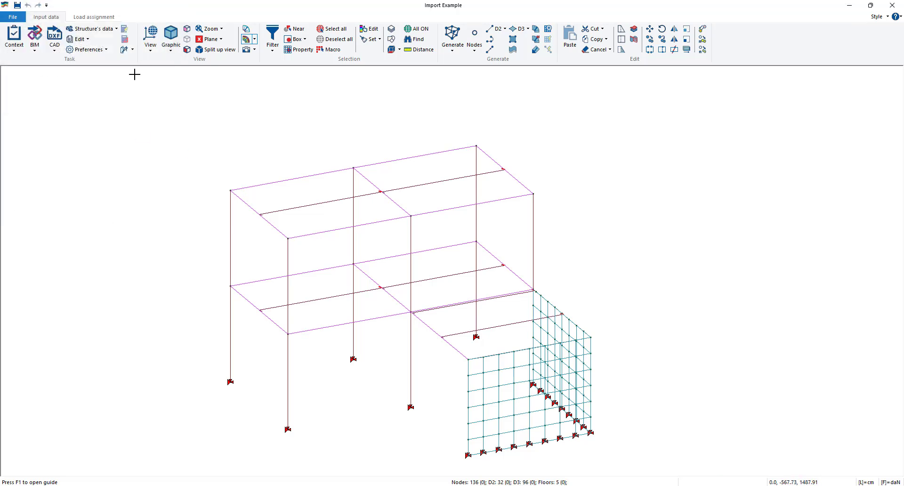
- Define the load cases with the load cases help, including automatic seismic load cases with seismic dynamic analysis
middle_click_drag(343, 172, 379, 134)
scroll(290, 129, "up", 1)
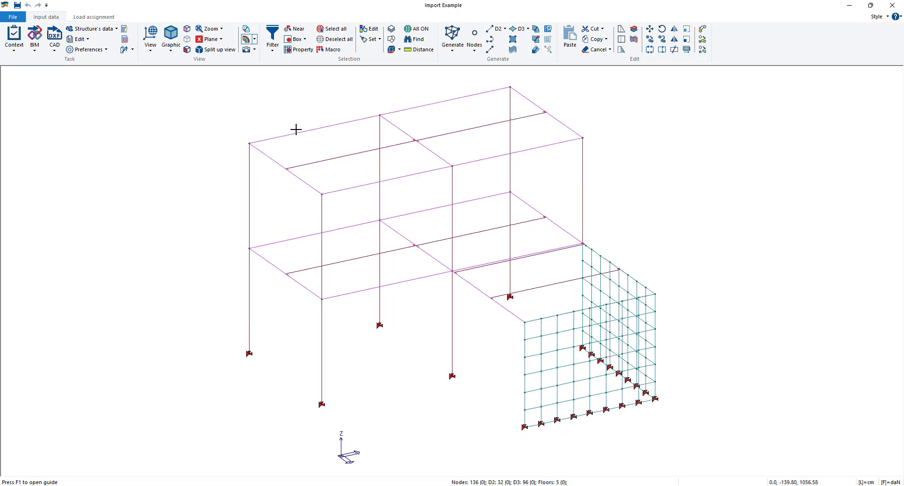
left_click(92, 18)
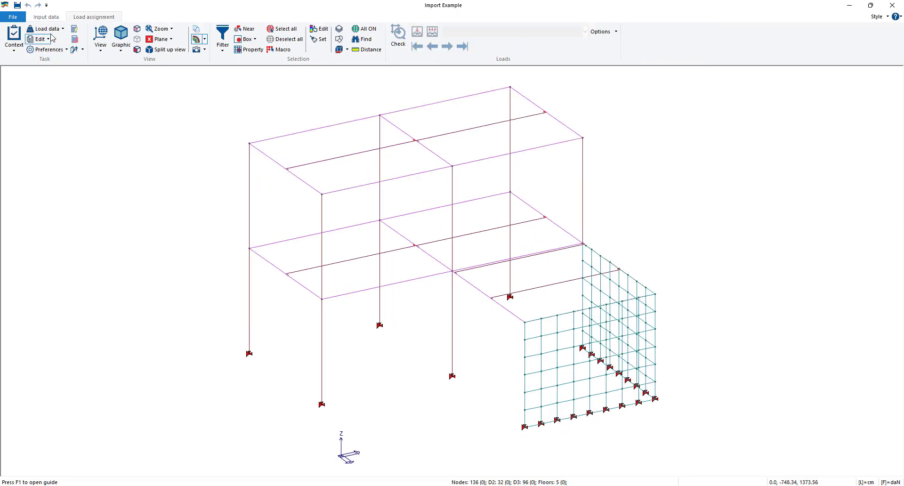
left_click(47, 29)
left_click(71, 103)
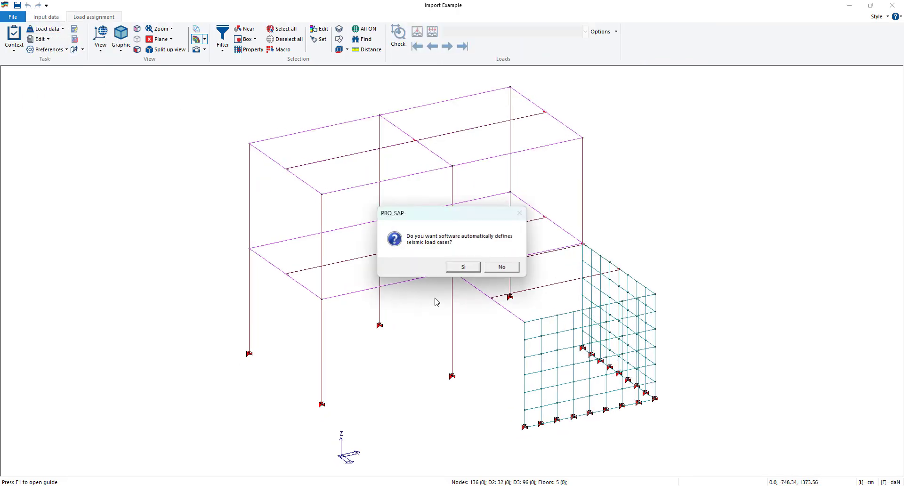
left_click(461, 267)
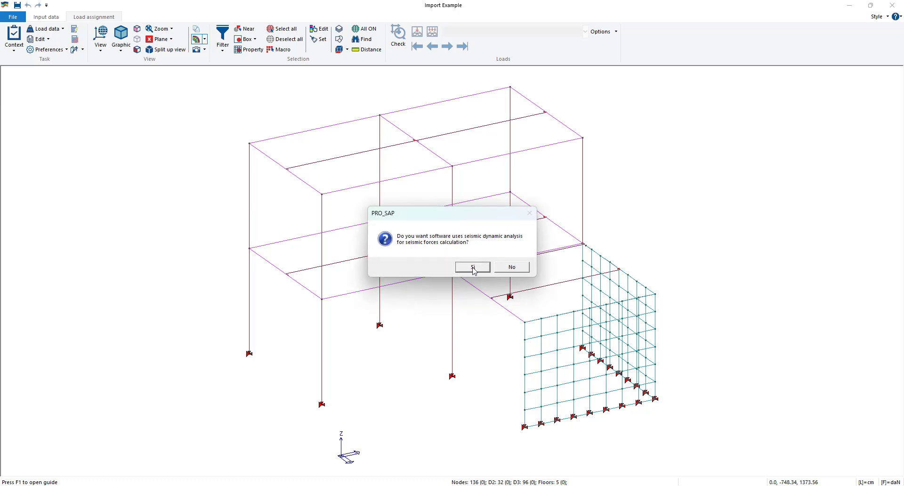
left_click(476, 268)
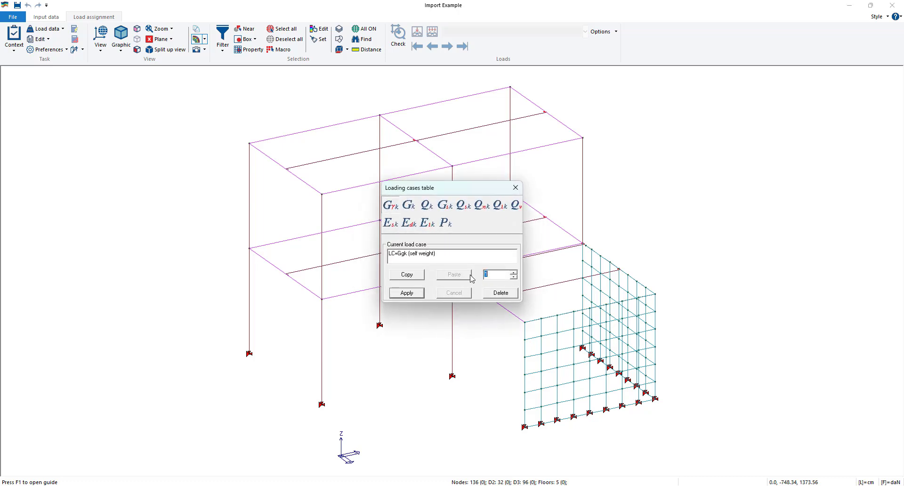
left_click(516, 187)
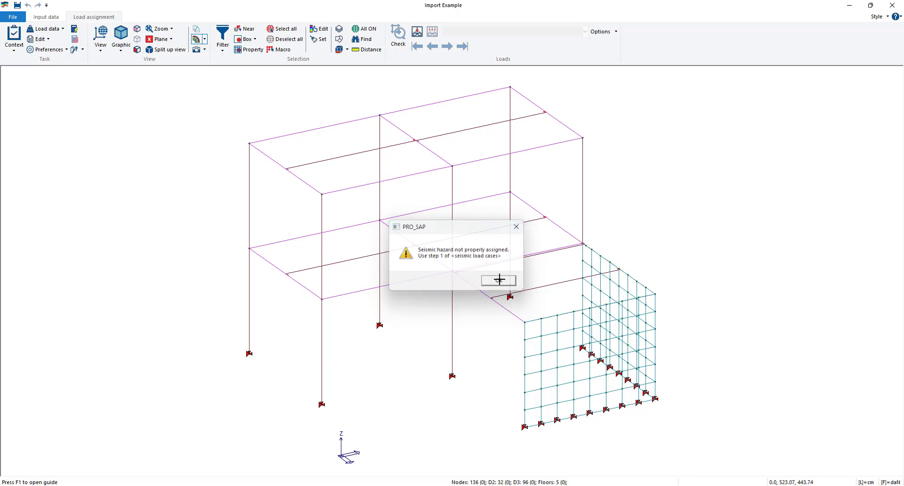
left_click(499, 280)
- Browse the seismic load cases wizard through to Step 5 and return to Step 1
left_click(47, 29)
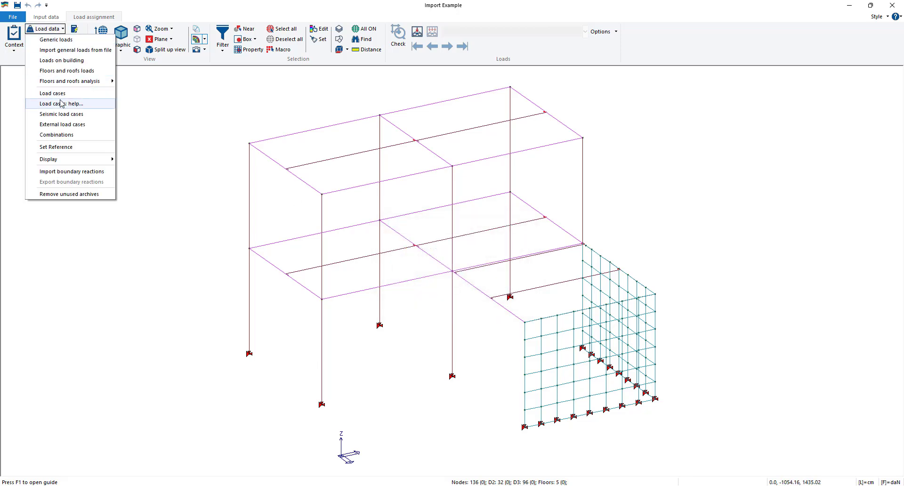
left_click(64, 115)
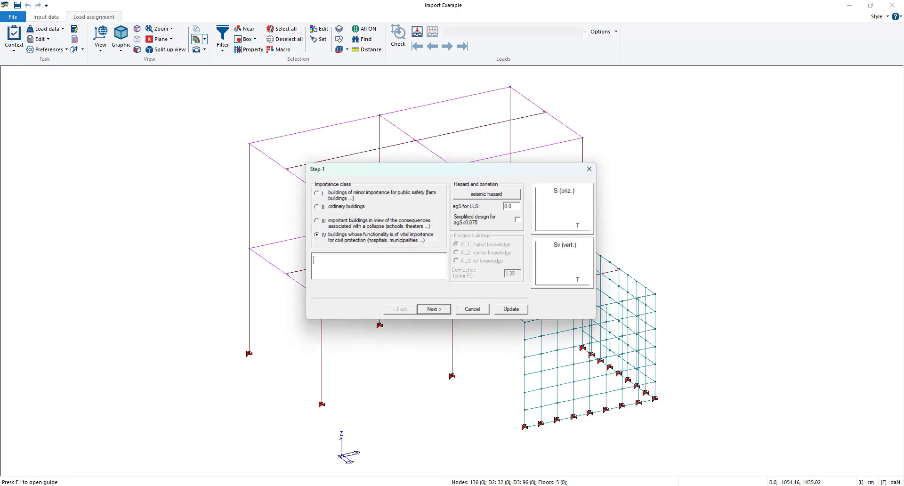
left_click(431, 311)
left_click(431, 311)
left_click(430, 312)
left_click(431, 311)
left_click(410, 312)
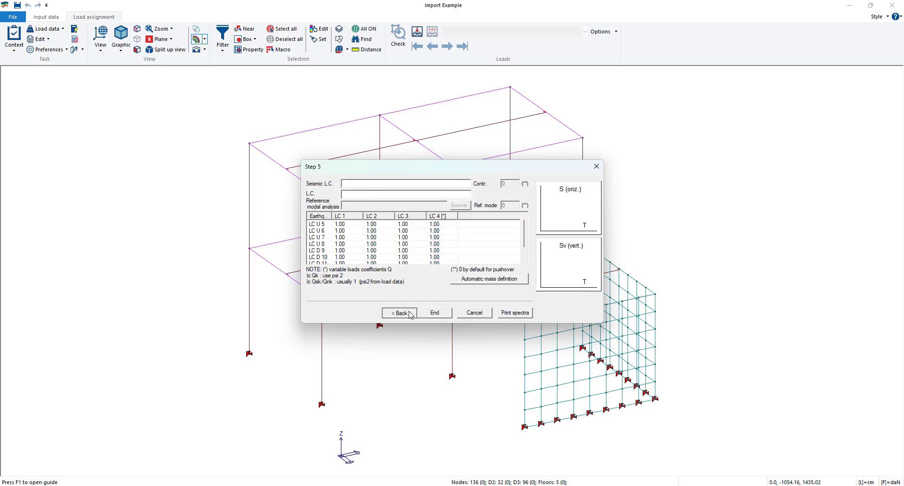
left_click(399, 313)
left_click(399, 312)
left_click(398, 312)
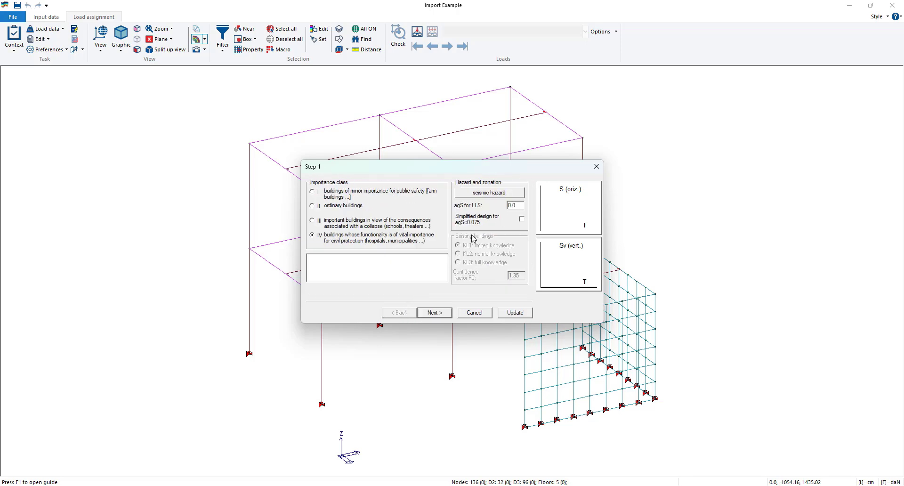
- Assign the seismic hazard for the locality FERRARA (FE) and complete the seismic load cases wizard
left_click(482, 195)
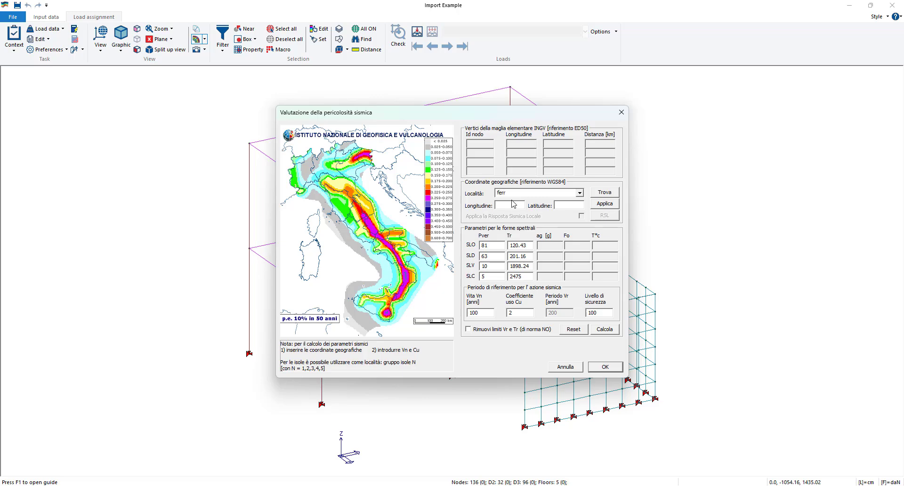
left_click(604, 192)
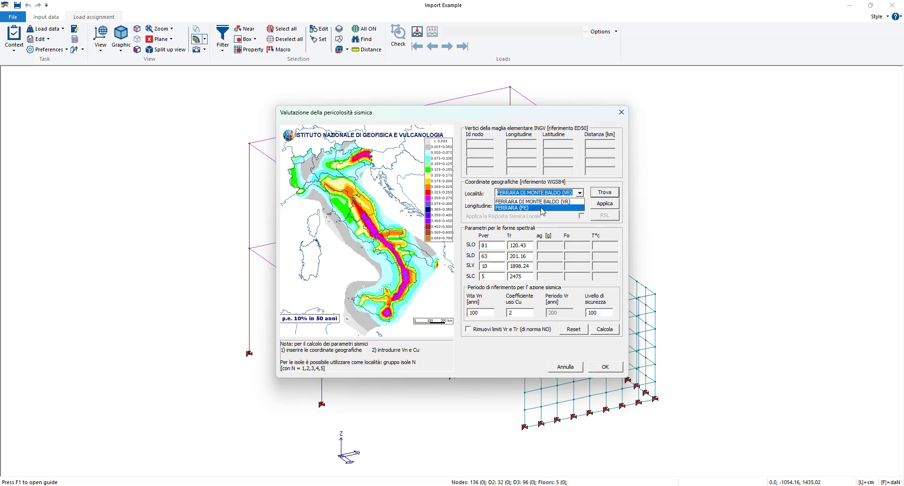
key("Return")
left_click(607, 203)
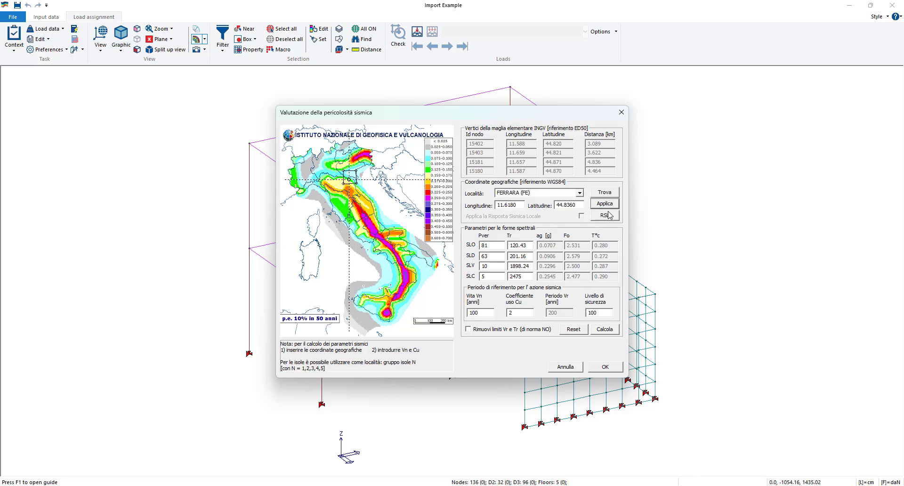
left_click(605, 367)
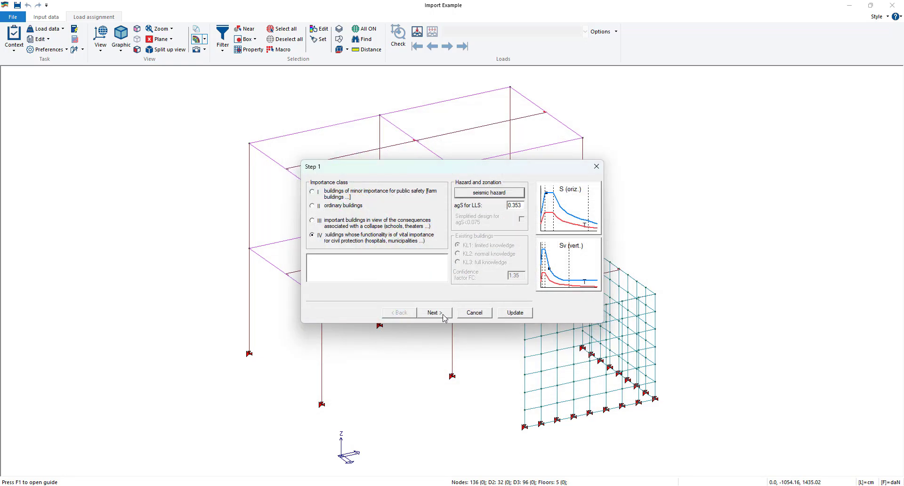
left_click(442, 313)
left_click(443, 314)
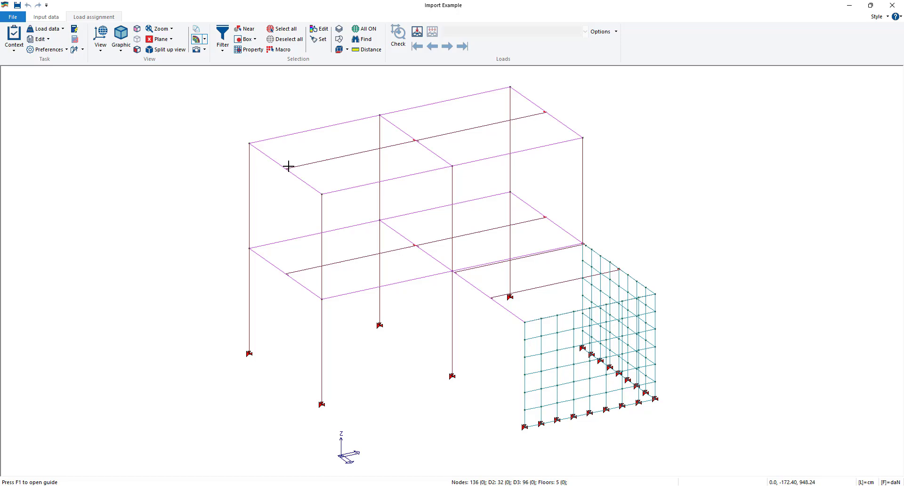
- Accept the general combination settings, generate the U.L.S. structural load combinations, and confirm the combinations table
left_click(47, 28)
left_click(56, 134)
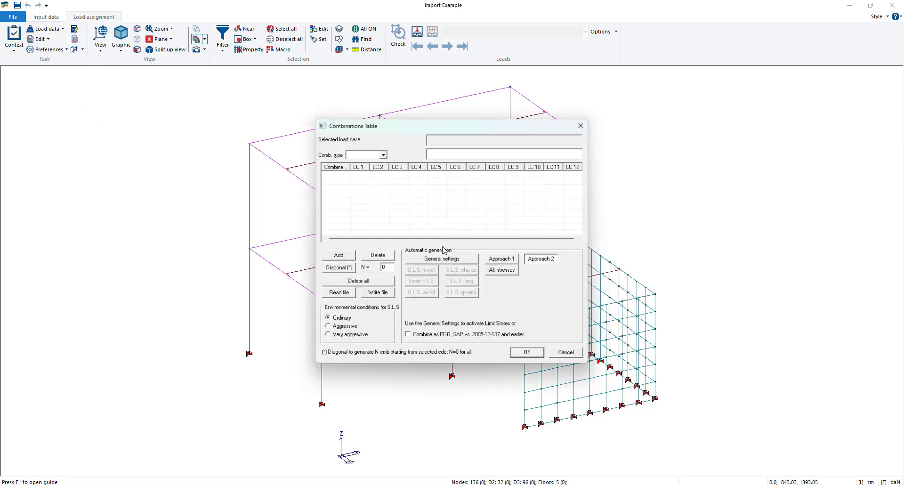
left_click(417, 260)
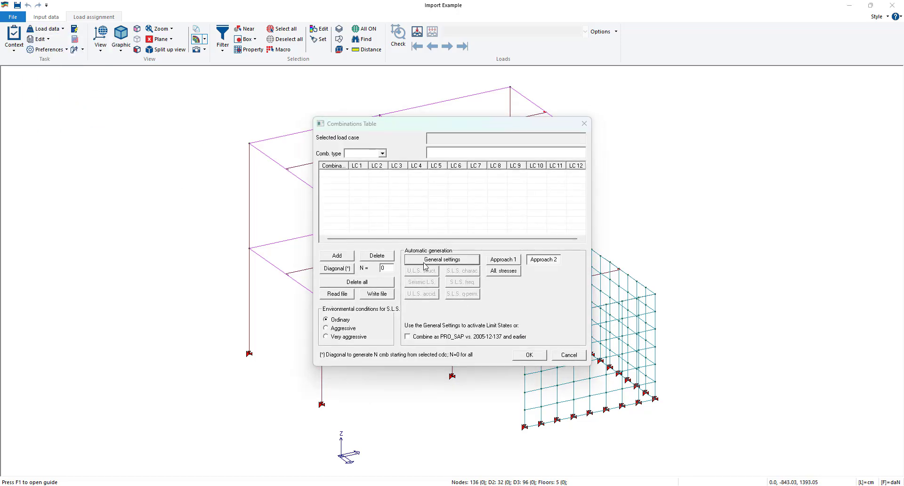
left_click(488, 361)
left_click(490, 361)
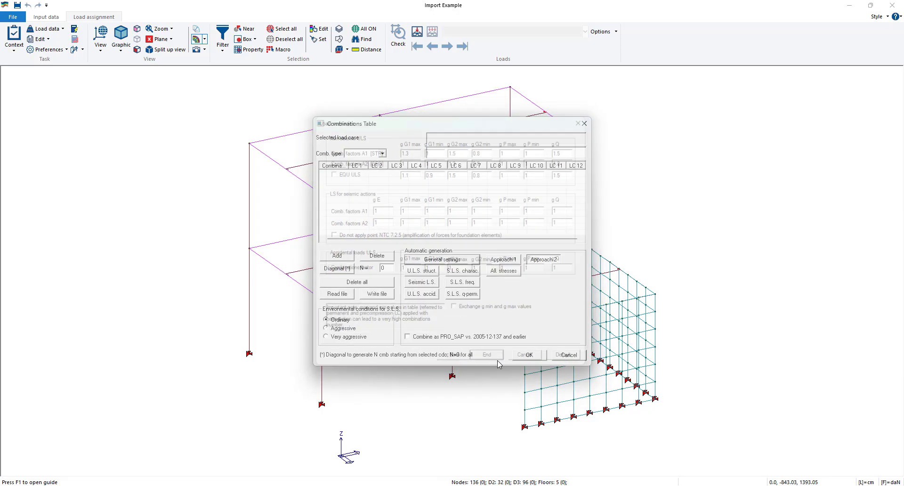
left_click(426, 270)
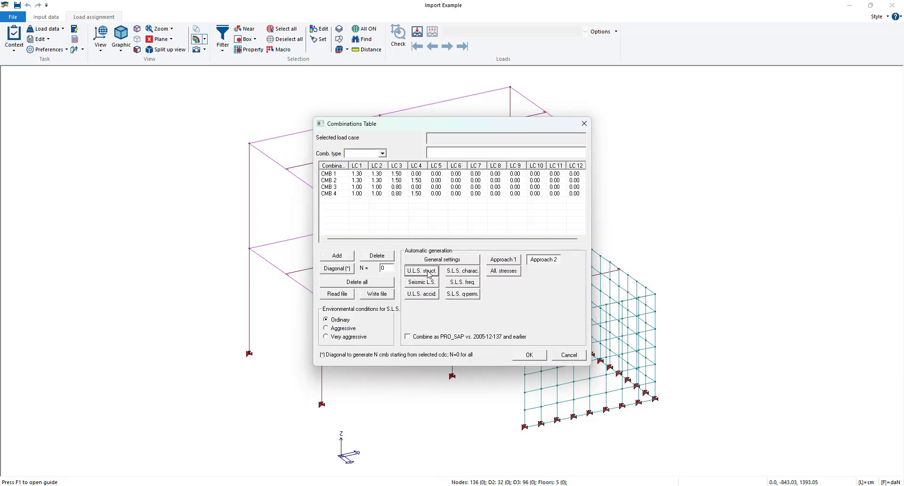
left_click(530, 355)
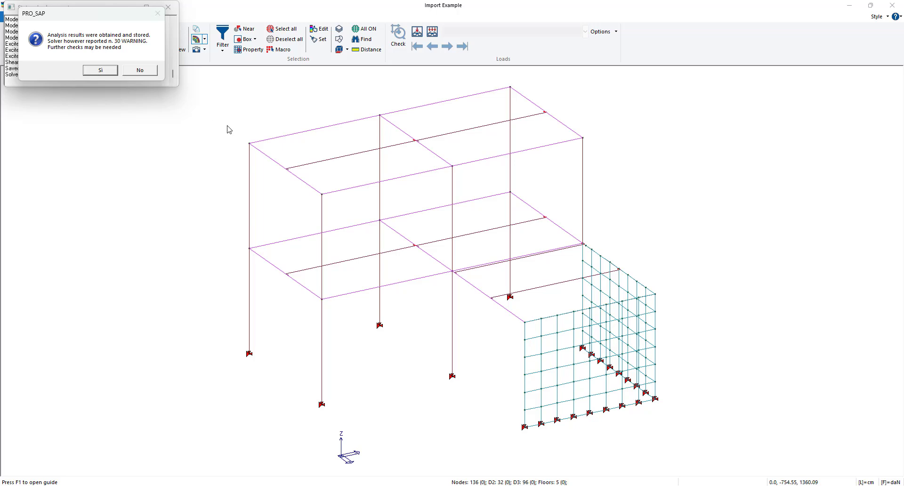
- Decline the solver's warning prompt and close the status report, with the model shown in isometric view 1
left_click(144, 75)
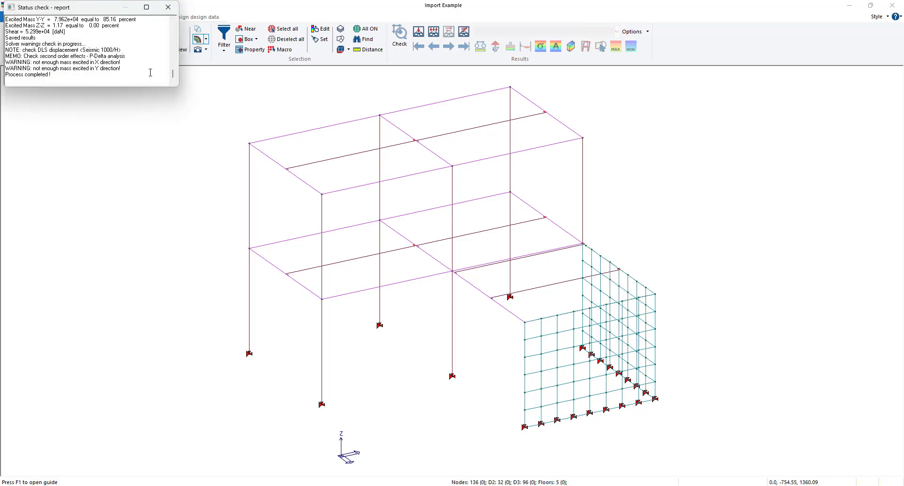
left_click(168, 7)
left_click(123, 47)
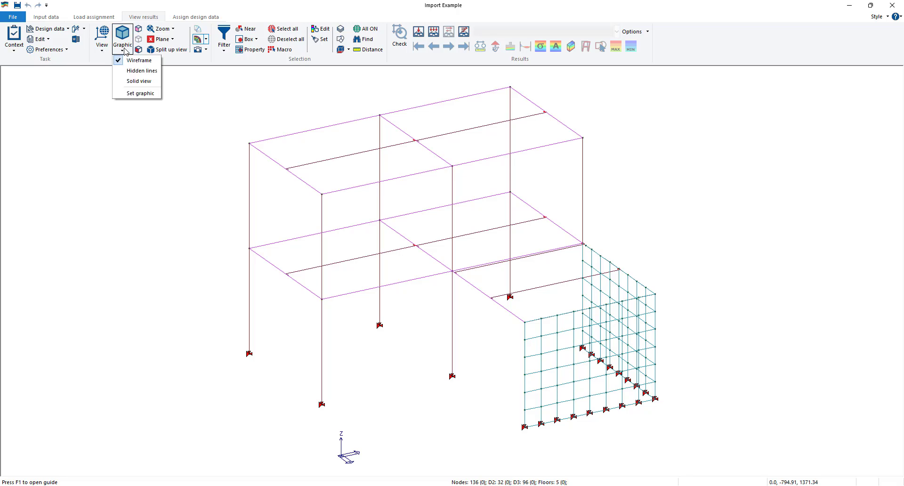
left_click(73, 91)
left_click(100, 46)
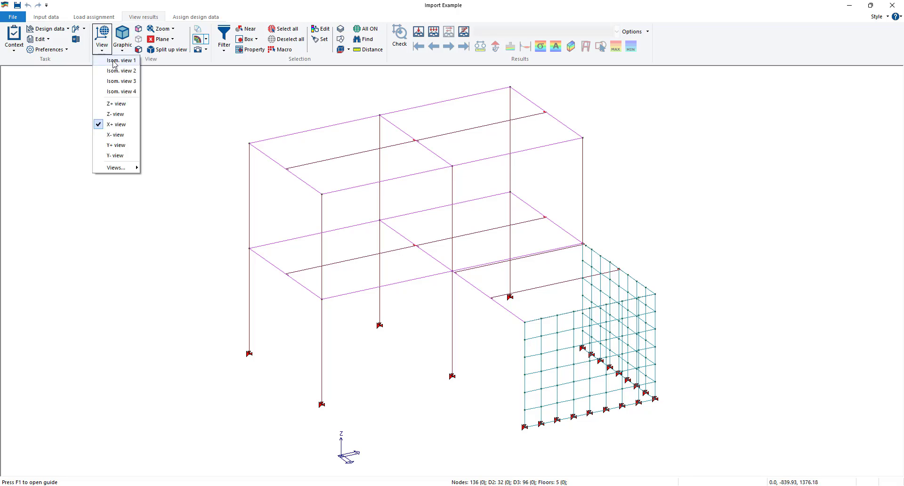
left_click(113, 62)
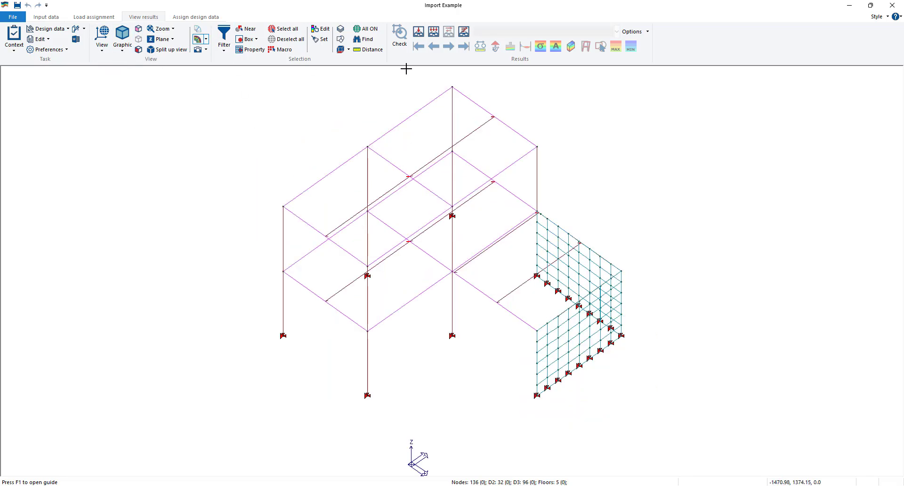
- Display the axial action map of the frame elements for load combination A1 ULS comb. 4
left_click(434, 31)
left_click(525, 46)
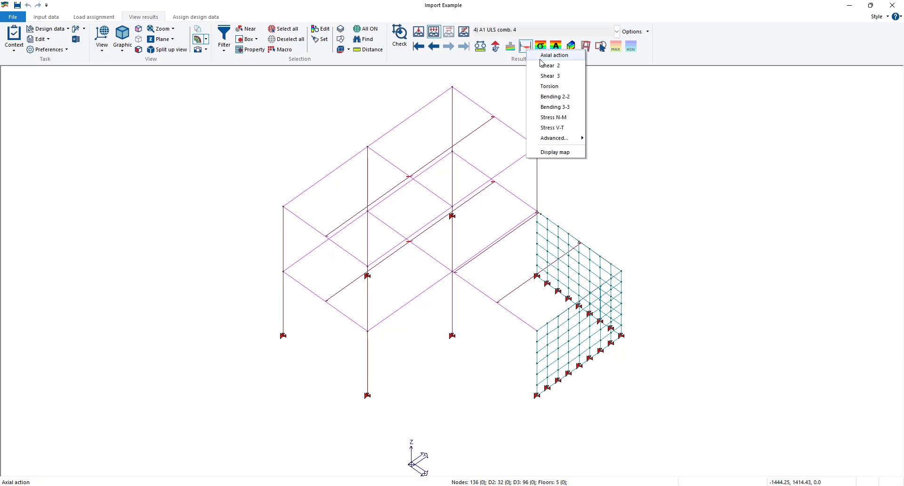
left_click(539, 63)
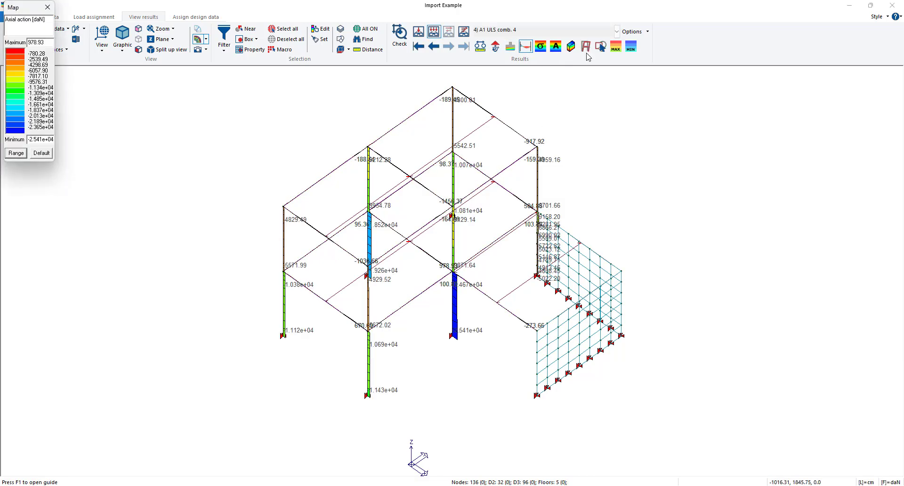
- Display the deformed shape map of the whole structure for A1 ULS comb. 4, examine it, and close the map
left_click(585, 46)
left_click(621, 62)
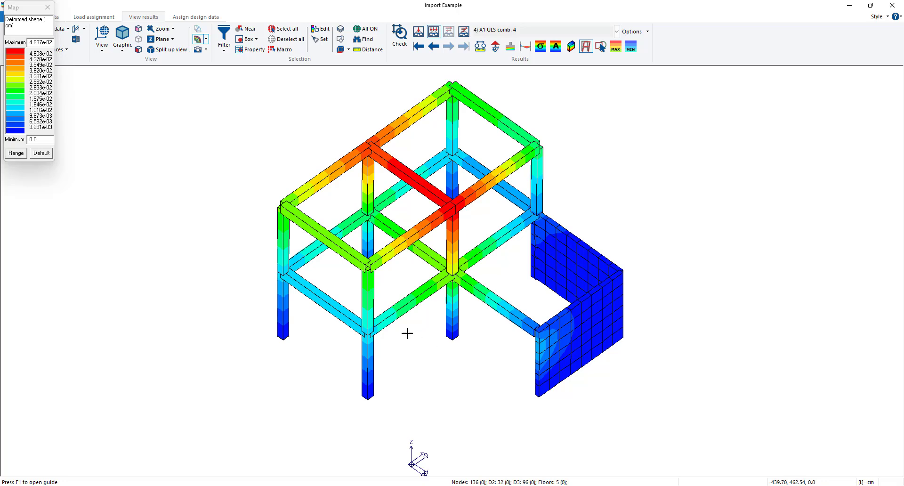
mouse_move(406, 333)
middle_mouse_down()
mouse_move(386, 328)
mouse_move(394, 326)
middle_mouse_up()
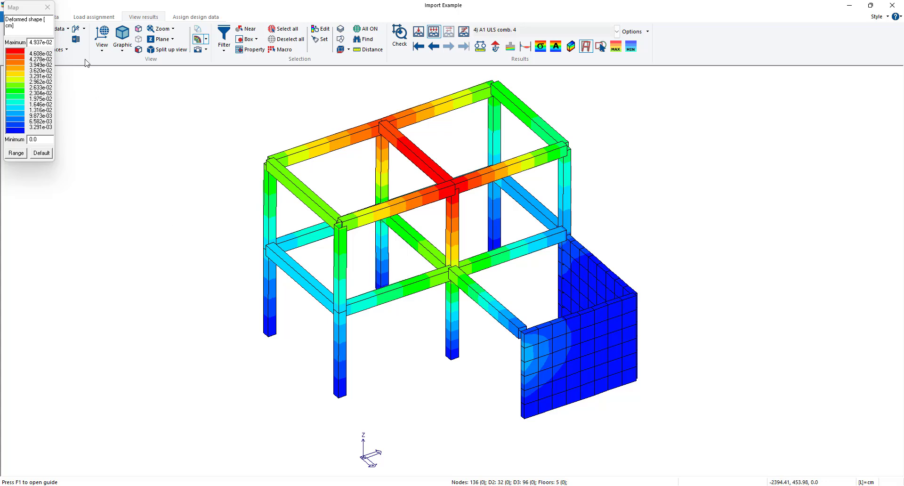
left_click(52, 12)
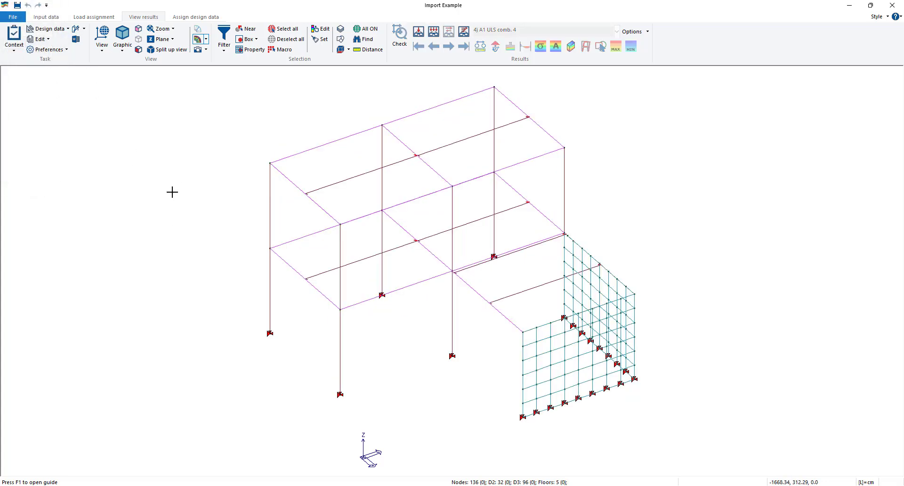
middle_click_drag(178, 178, 179, 189)
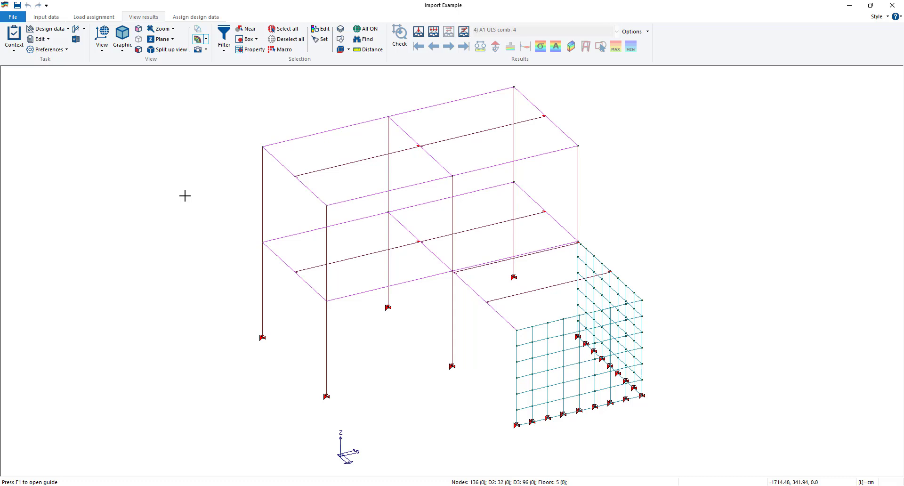
middle_click_drag(184, 196, 198, 194)
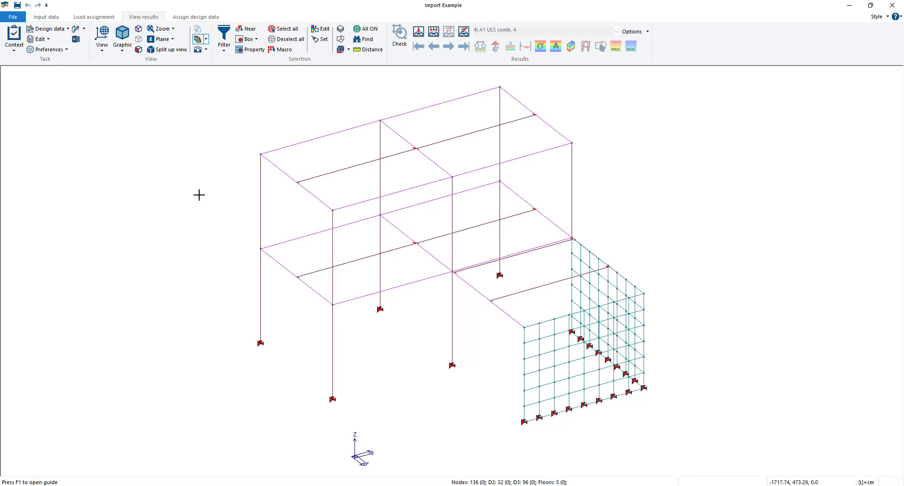